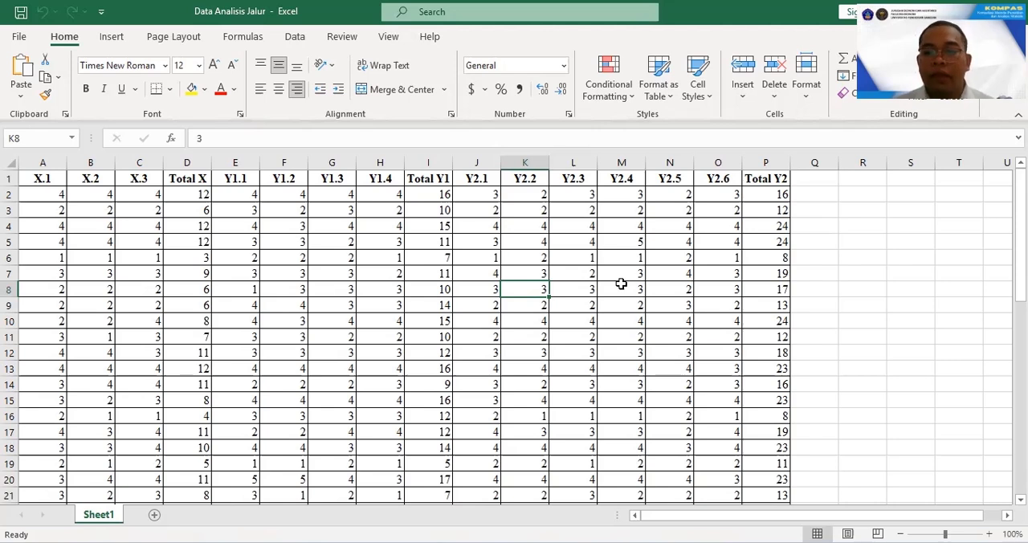
Switch to the SPSS Statistics Data Editor holding the Untitled2 dataset.
mouse_move(602, 541)
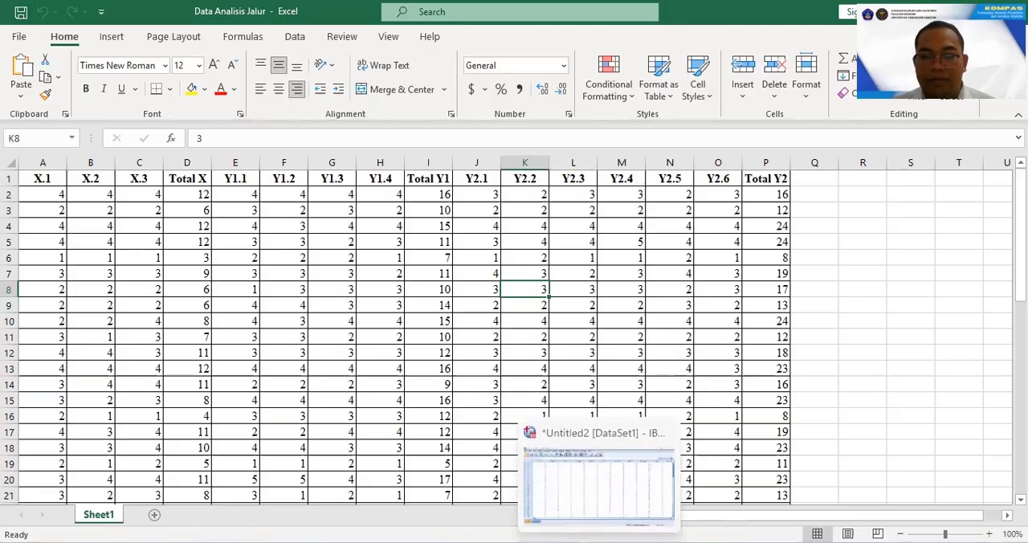
click(607, 518)
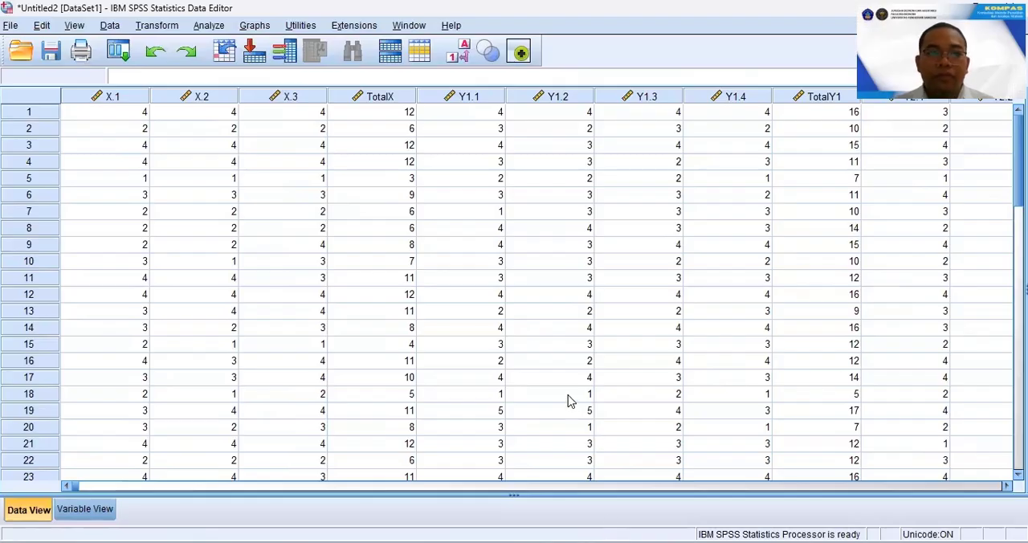
click(9, 26)
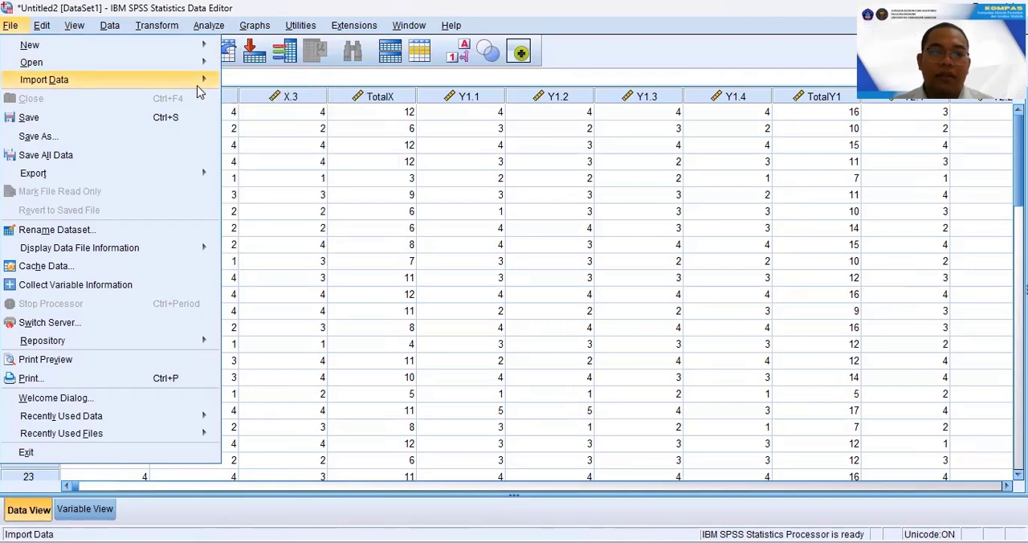
mouse_move(199, 81)
click(248, 101)
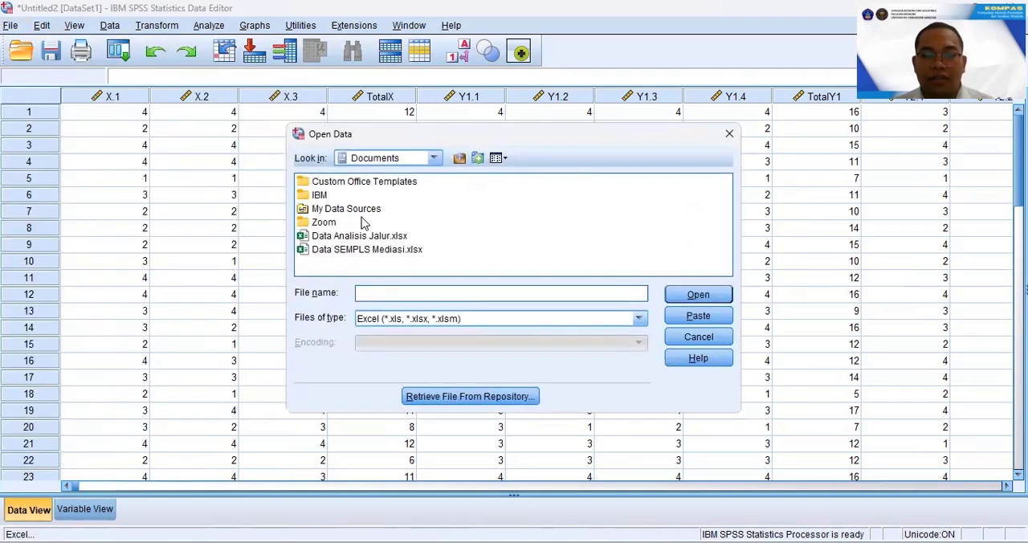
click(730, 138)
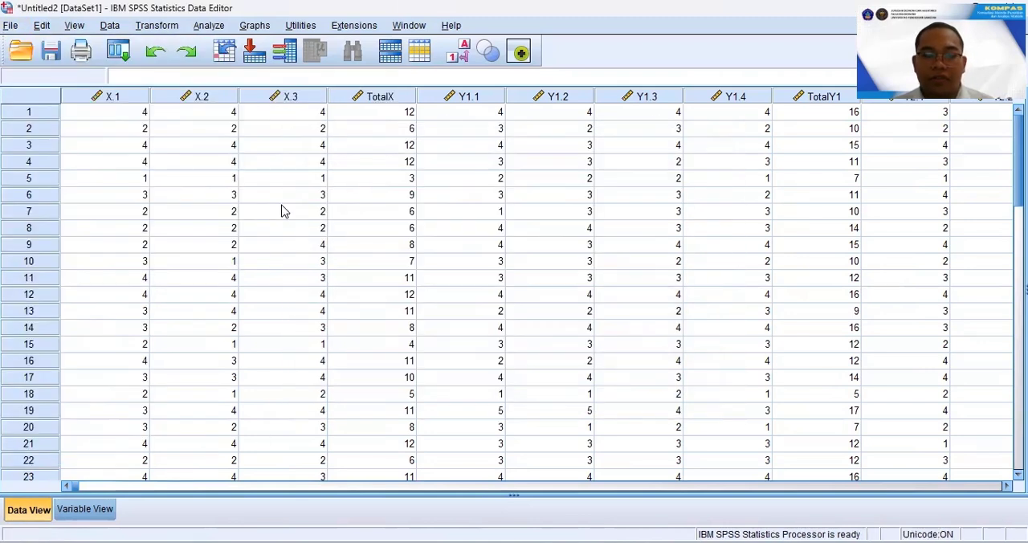
Shorten the label of the TotalX variable to X in the variable definitions.
click(89, 511)
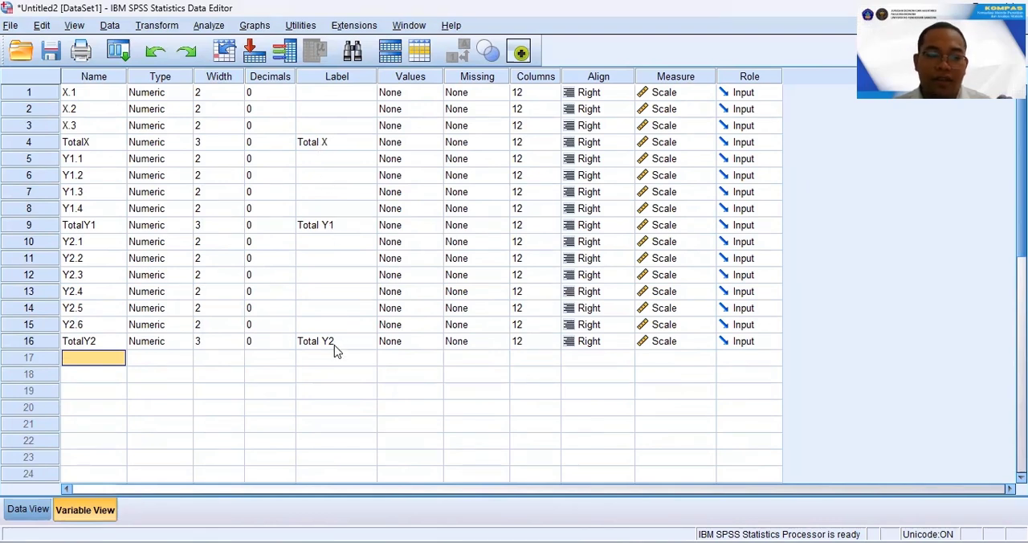
click(322, 142)
double_click(322, 142)
key(BackSpace)
key(BackSpace)
key(BackSpace)
key(BackSpace)
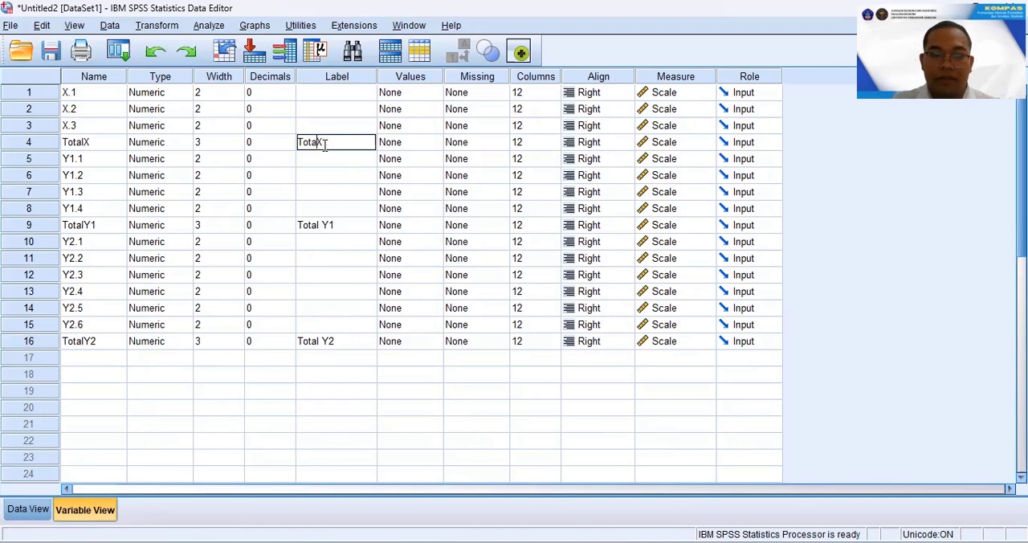
key(BackSpace)
key(BackSpace)
key(Return)
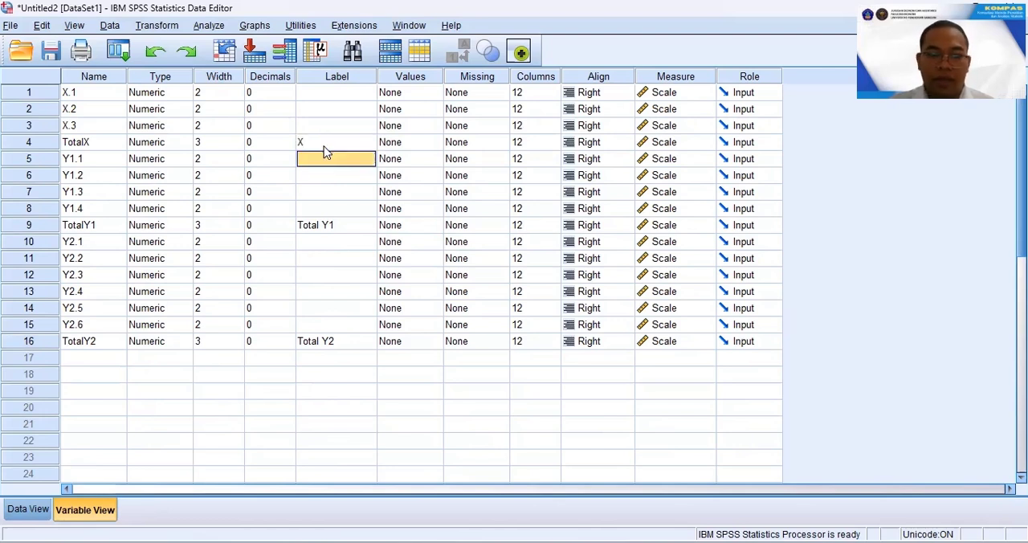
Shorten the label of the TotalY1 variable to Y1.
click(327, 226)
double_click(327, 226)
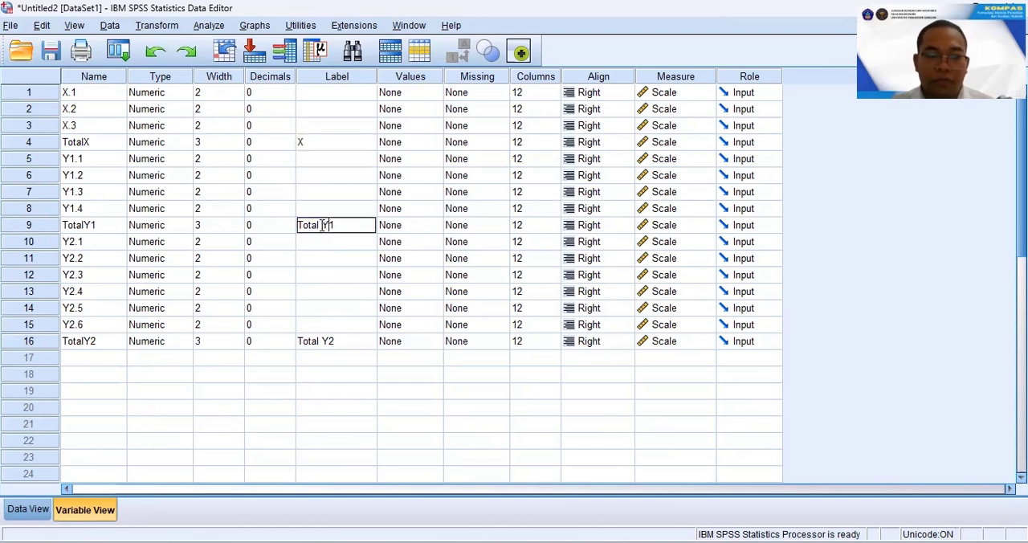
key(BackSpace)
key(BackSpace)
key(BackSpace)
key(BackSpace)
key(BackSpace)
key(BackSpace)
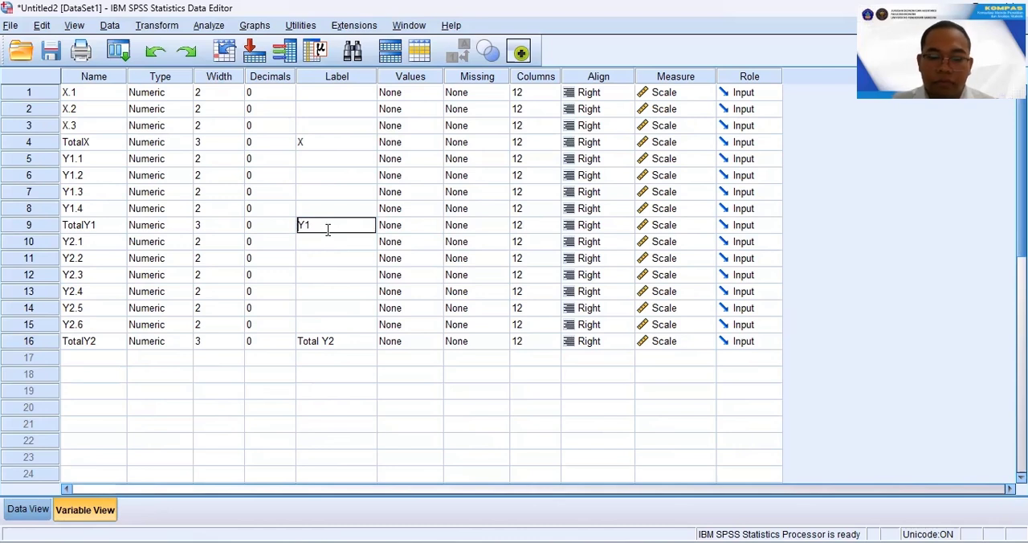
key(Return)
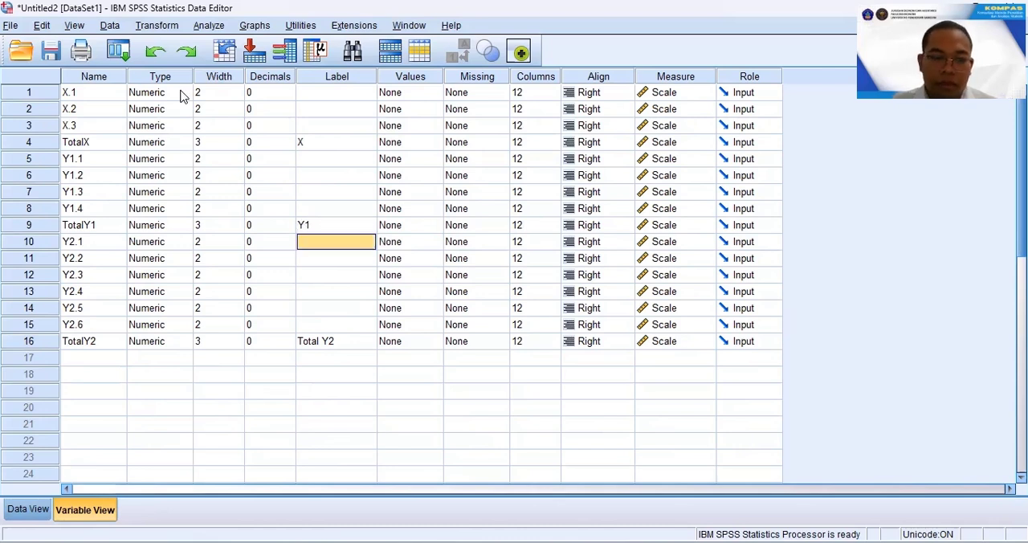
Shorten the label of the TotalY2 variable to Y2.
click(323, 341)
double_click(326, 342)
click(290, 347)
double_click(323, 347)
double_click(323, 343)
click(319, 342)
key(BackSpace)
key(BackSpace)
key(BackSpace)
key(BackSpace)
key(BackSpace)
key(BackSpace)
key(Return)
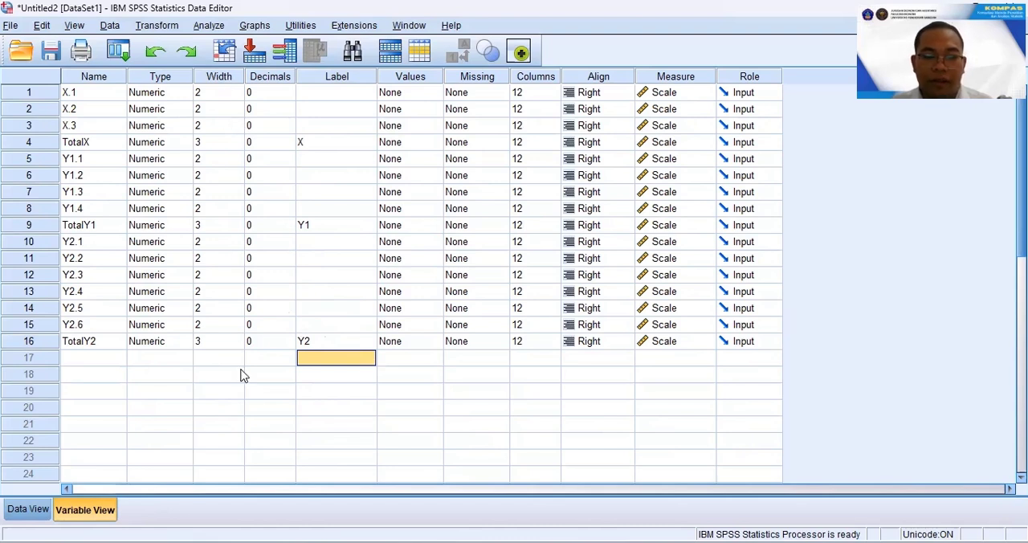
Run a two-tailed Pearson bivariate correlation on X.1, X.2, X.3 and TotalX, and maximize the output window.
click(28, 509)
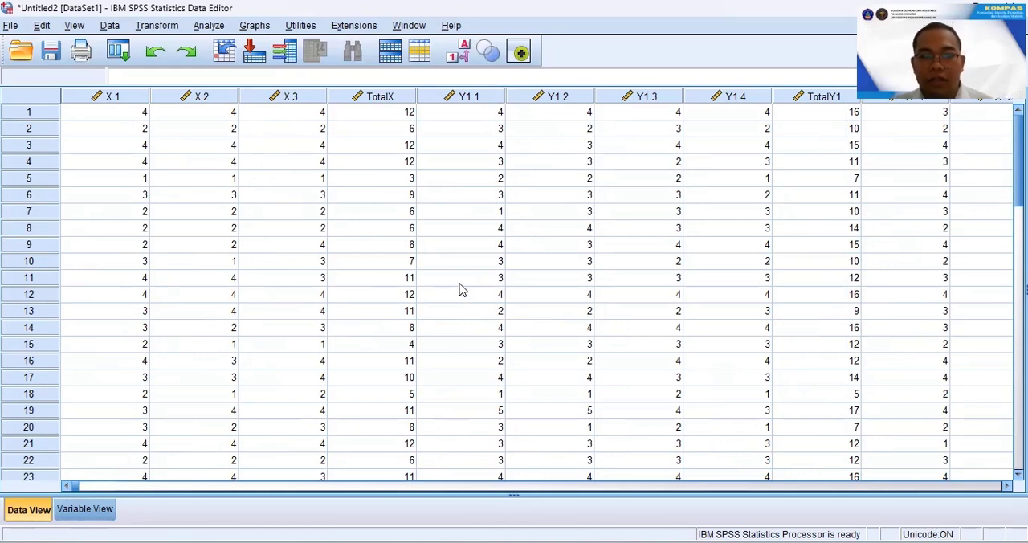
click(209, 25)
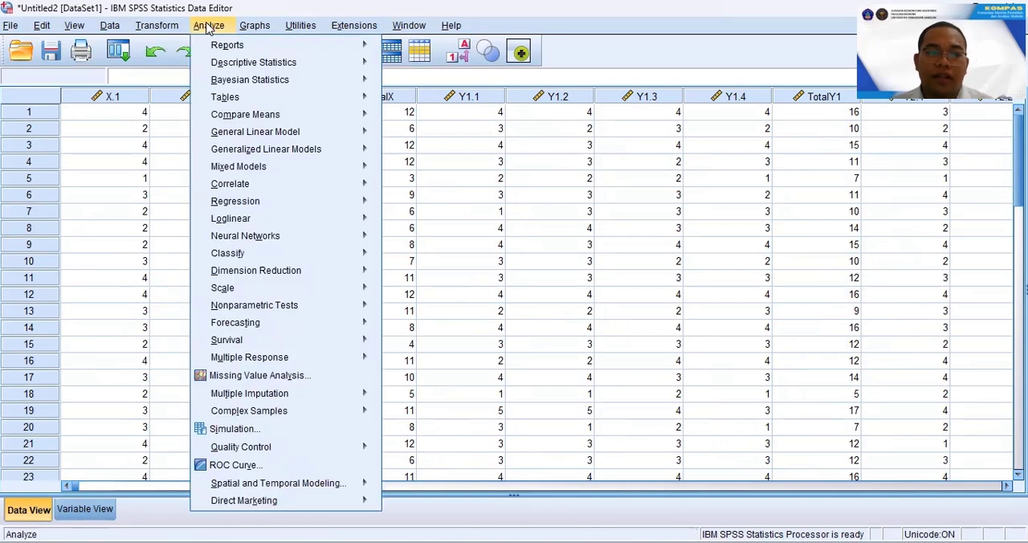
mouse_move(321, 185)
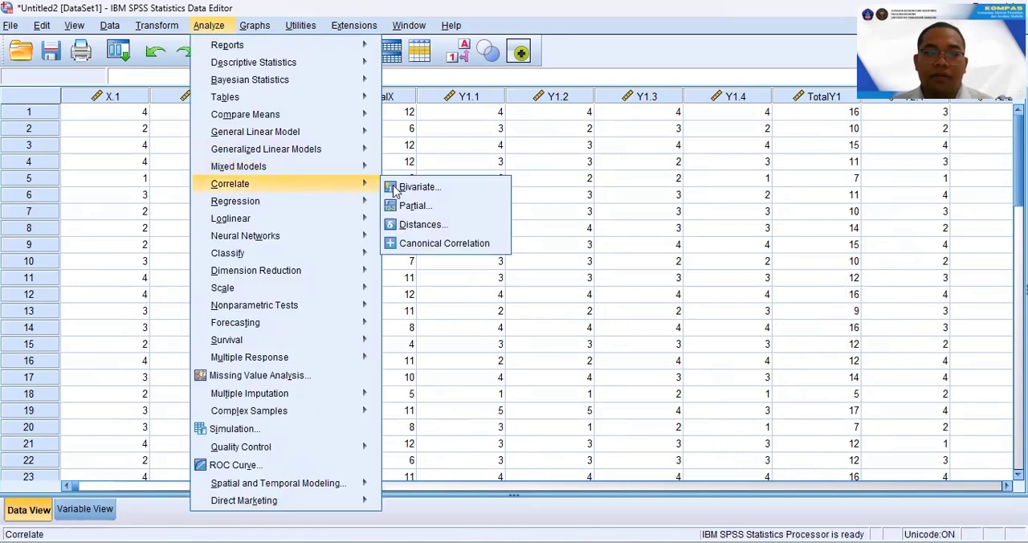
click(416, 187)
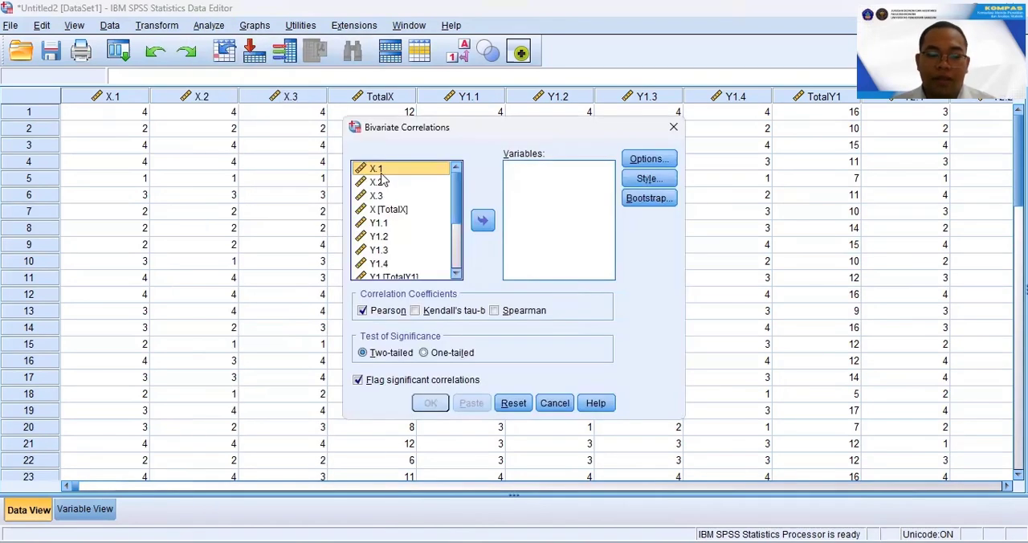
shift+click(392, 209)
click(483, 220)
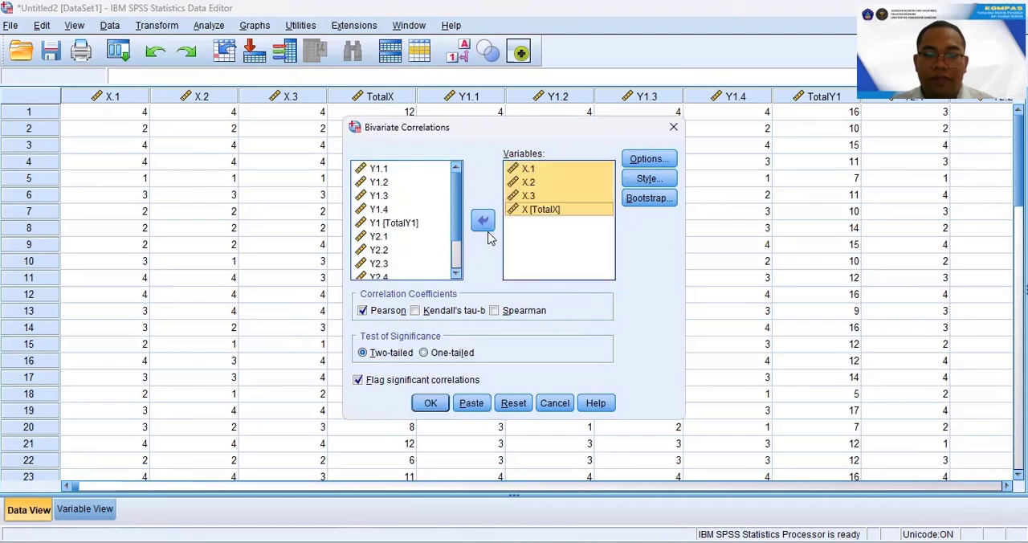
click(431, 403)
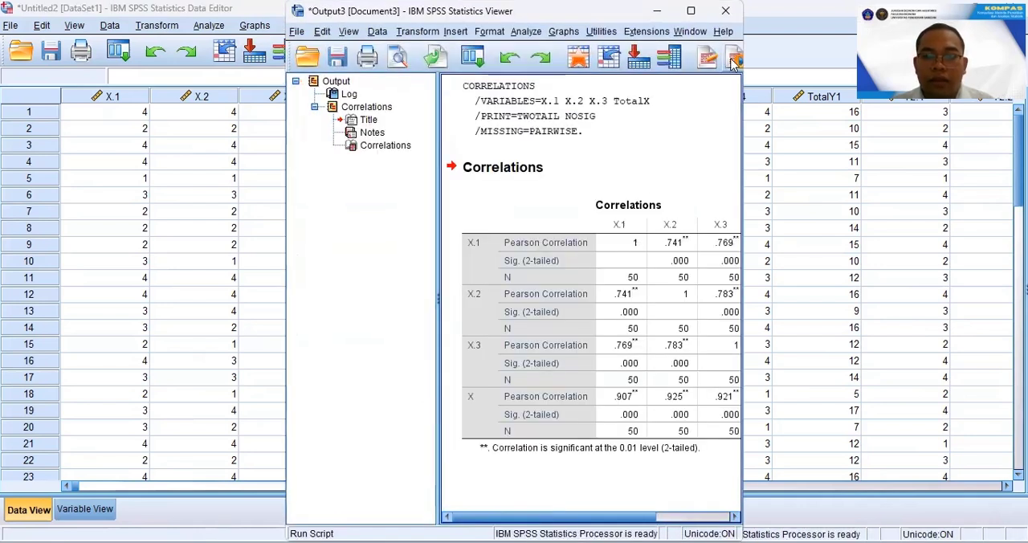
click(691, 10)
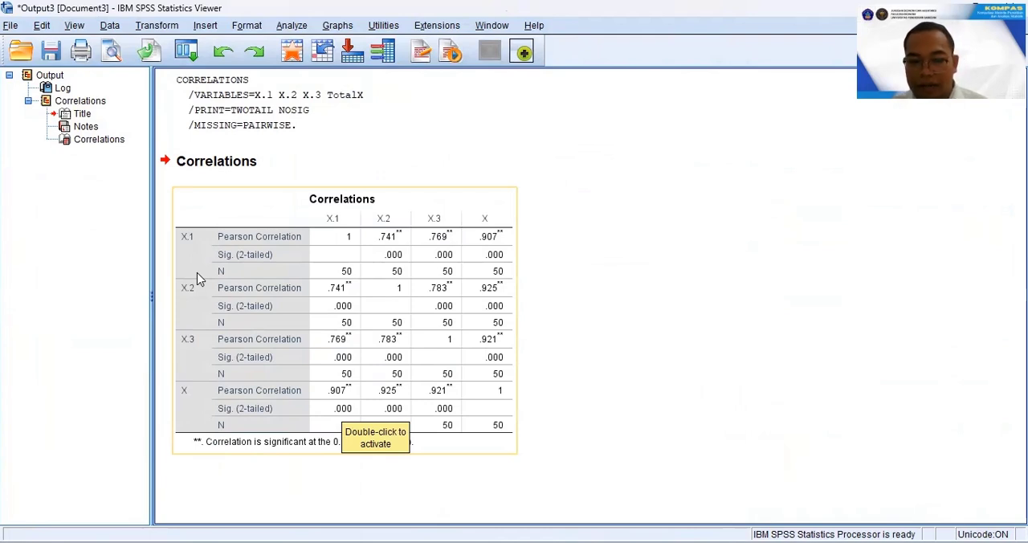
click(635, 279)
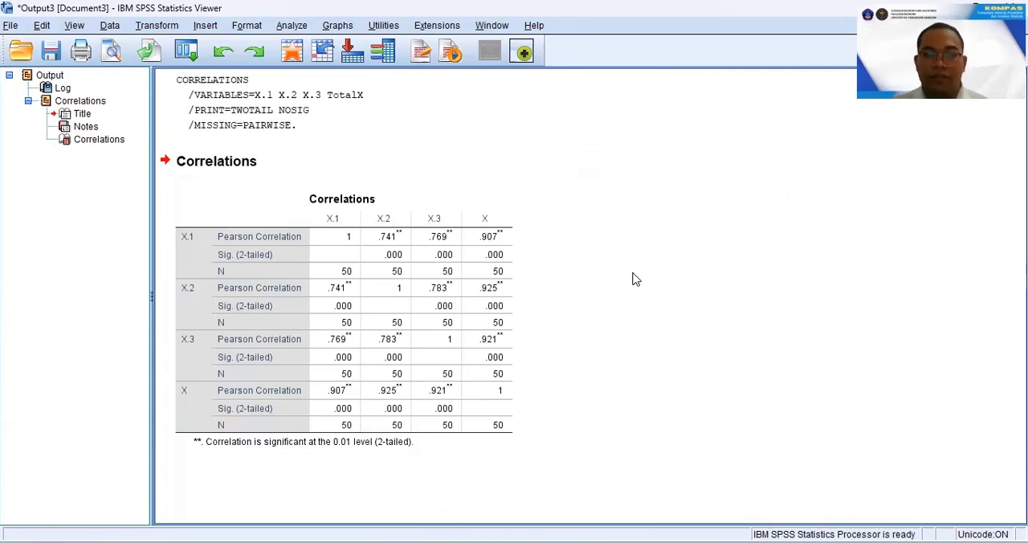
Run a reliability analysis with the Alpha model on items X.1, X.2 and X.3.
key(alt+a)
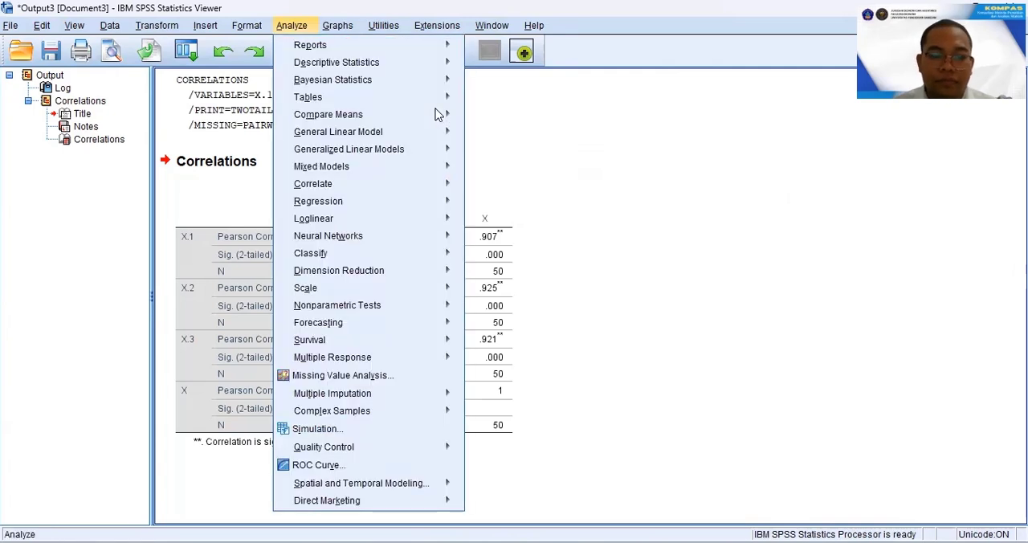
mouse_move(359, 294)
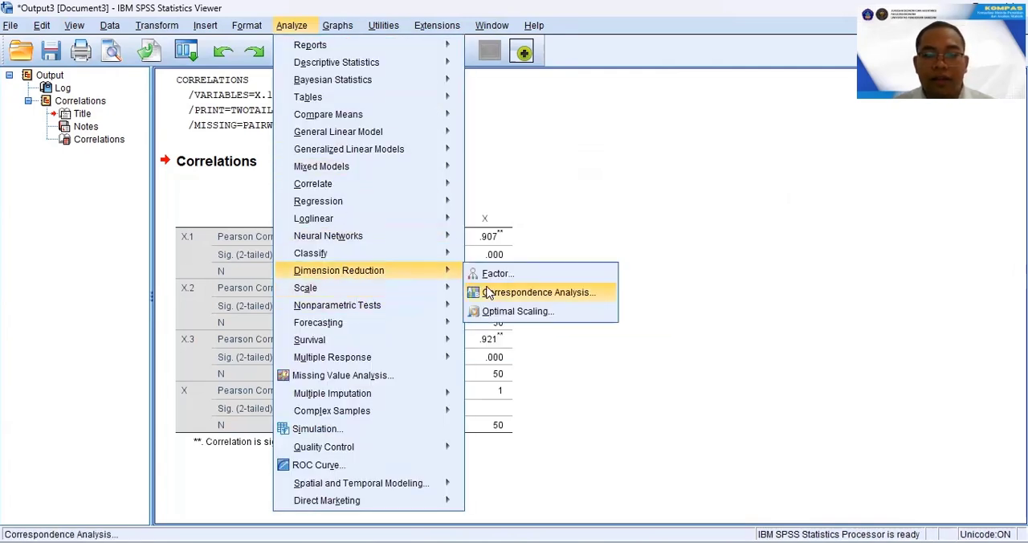
click(512, 295)
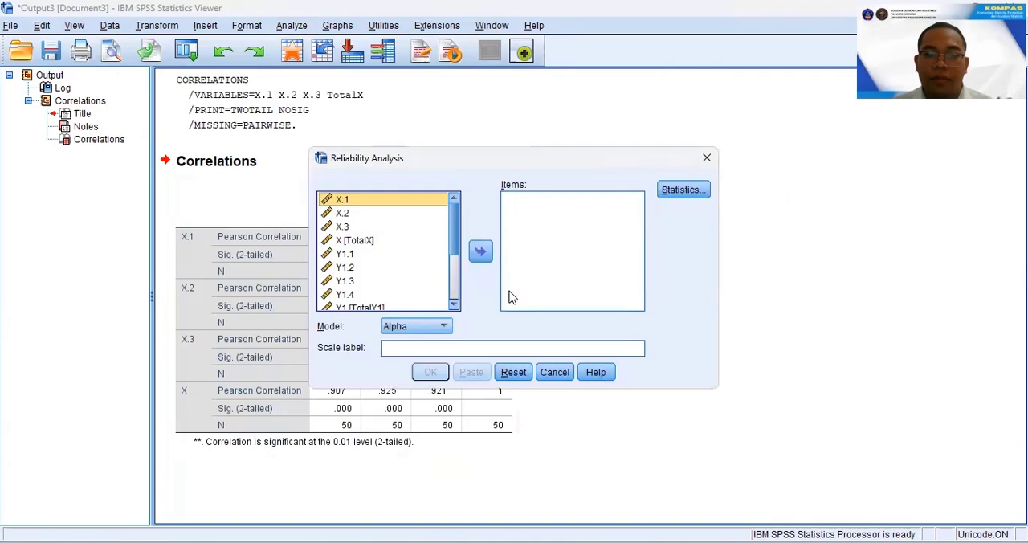
shift+click(347, 228)
click(480, 251)
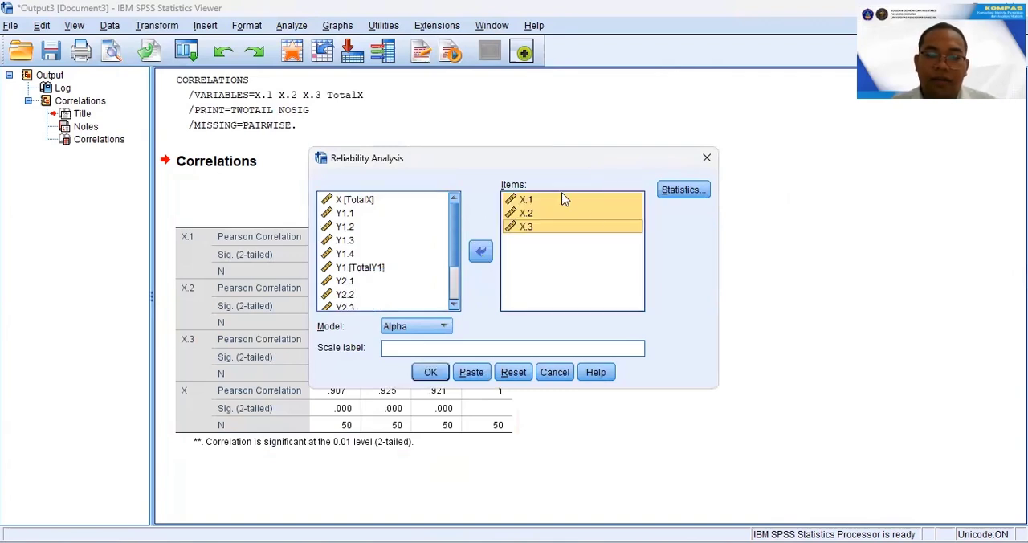
click(447, 373)
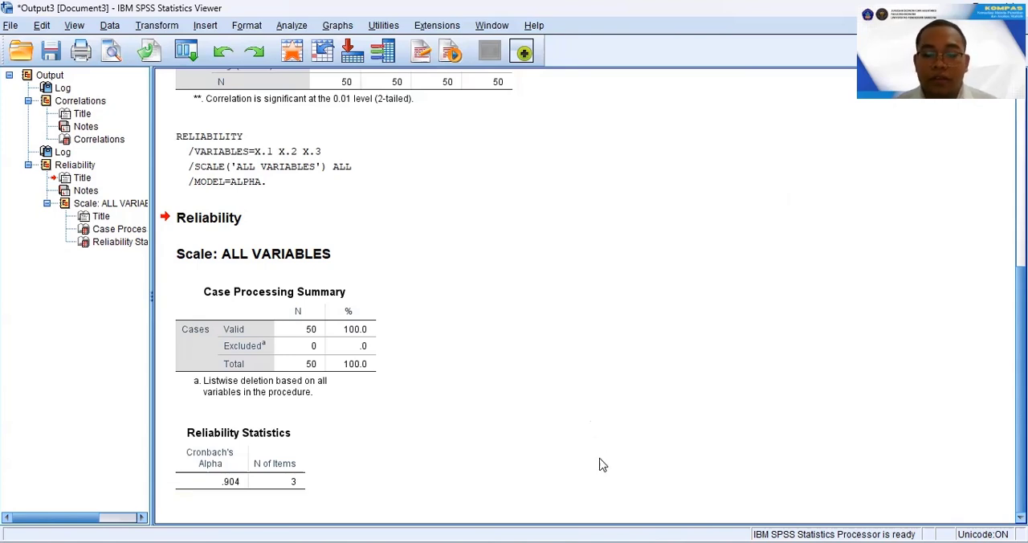
Check the path diagrams of X, Y1 and Y2 in the Word document and return to the SPSS Data Editor.
click(597, 542)
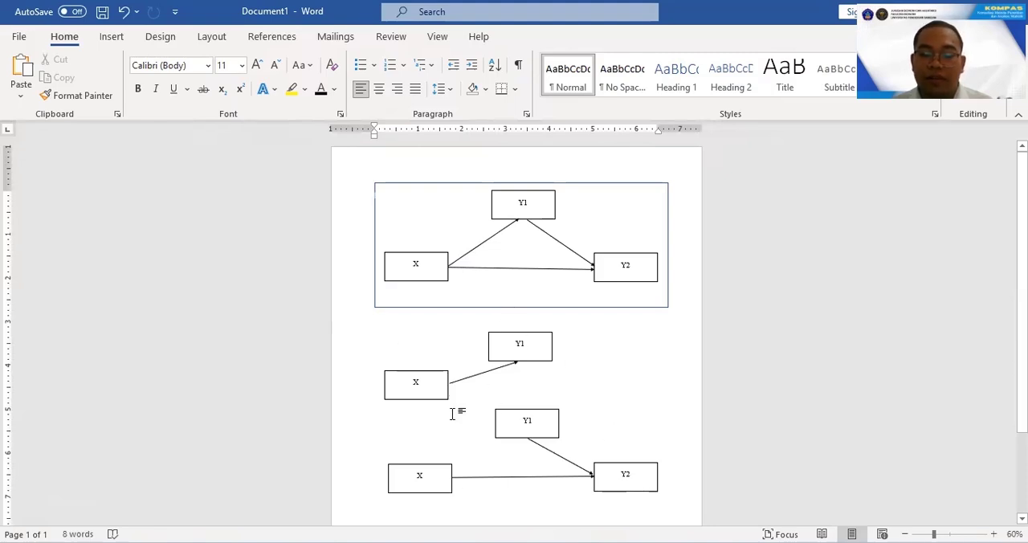
mouse_move(611, 528)
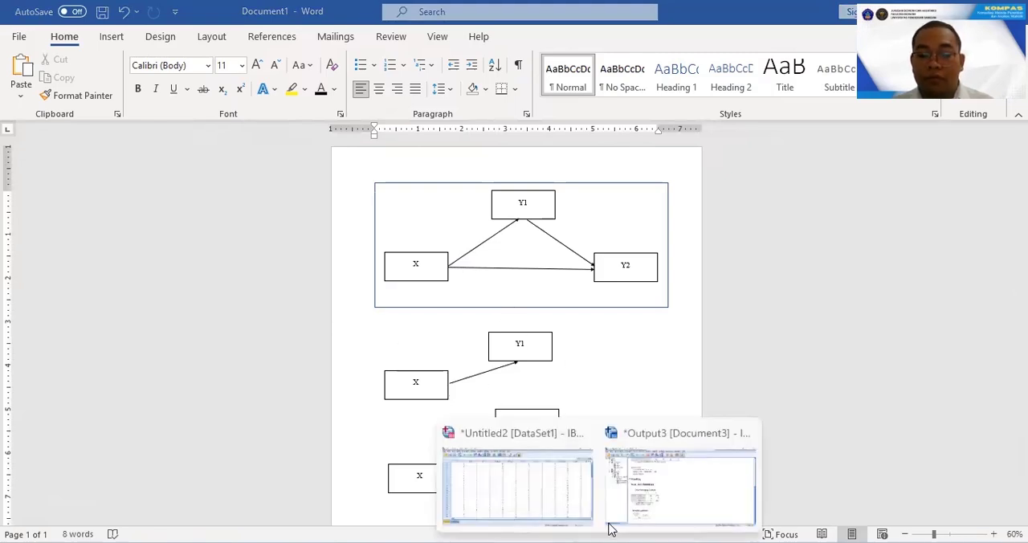
click(543, 490)
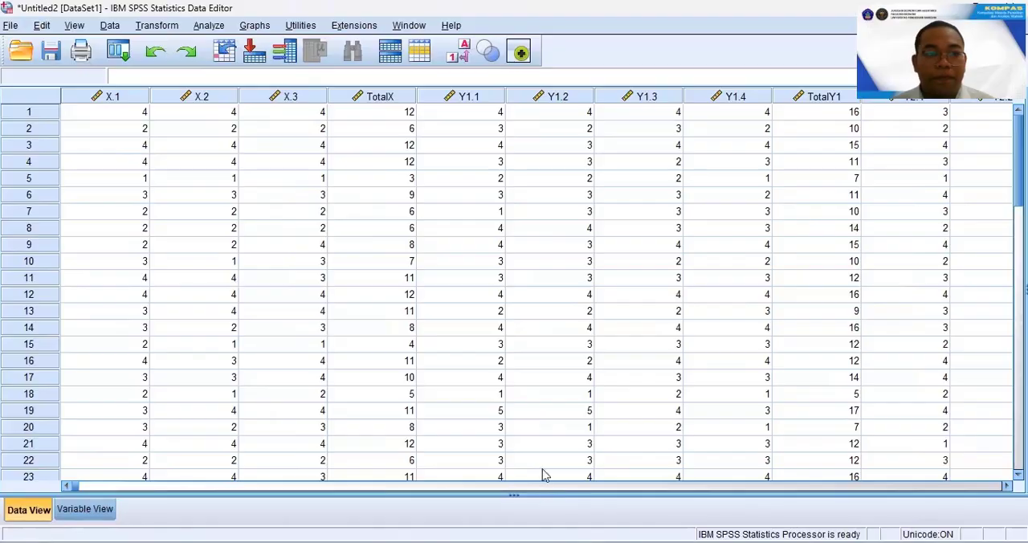
Set up a linear regression with Y1 (TotalY1) as the dependent and X (TotalX) as the independent variable.
click(209, 26)
mouse_move(362, 184)
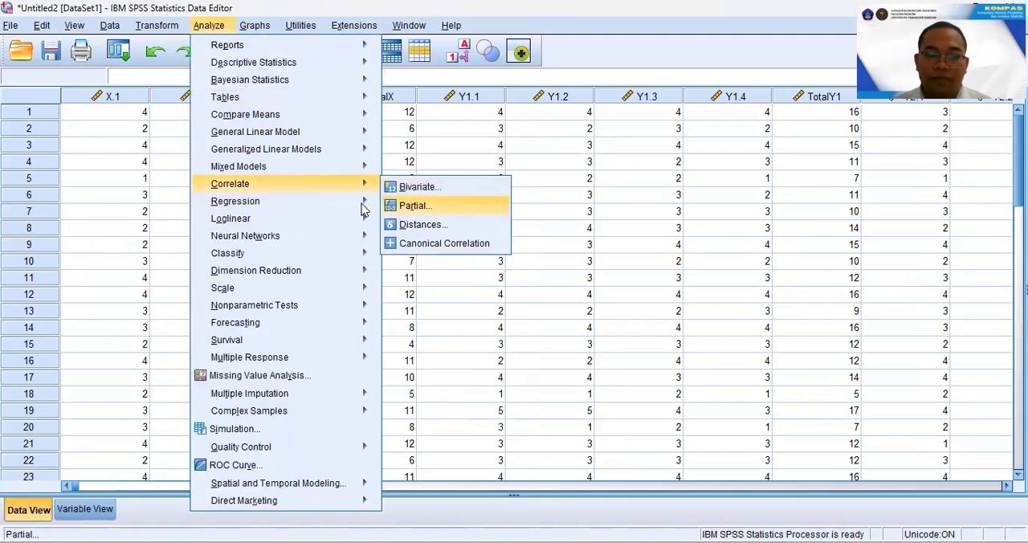
mouse_move(365, 201)
click(414, 222)
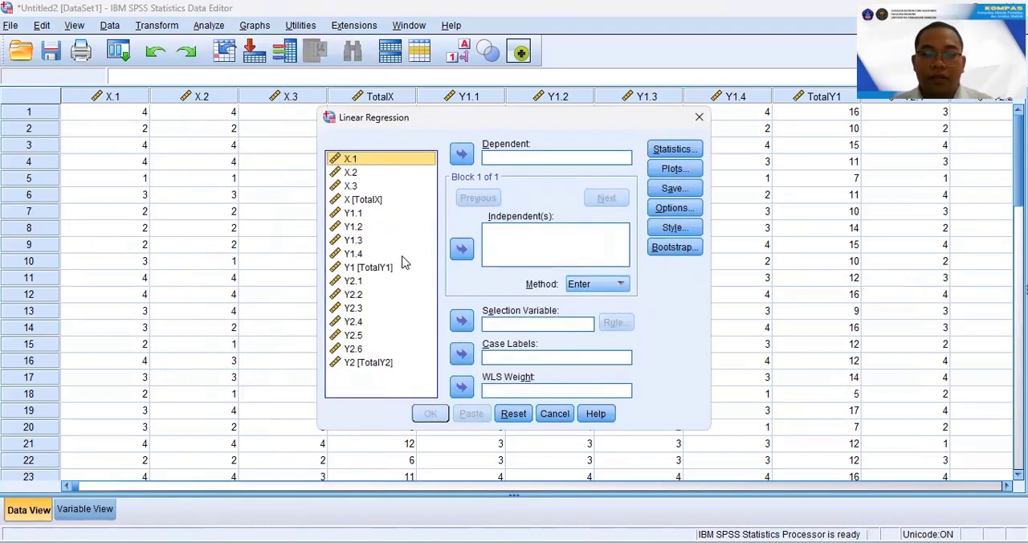
click(365, 200)
click(462, 249)
click(368, 267)
click(462, 154)
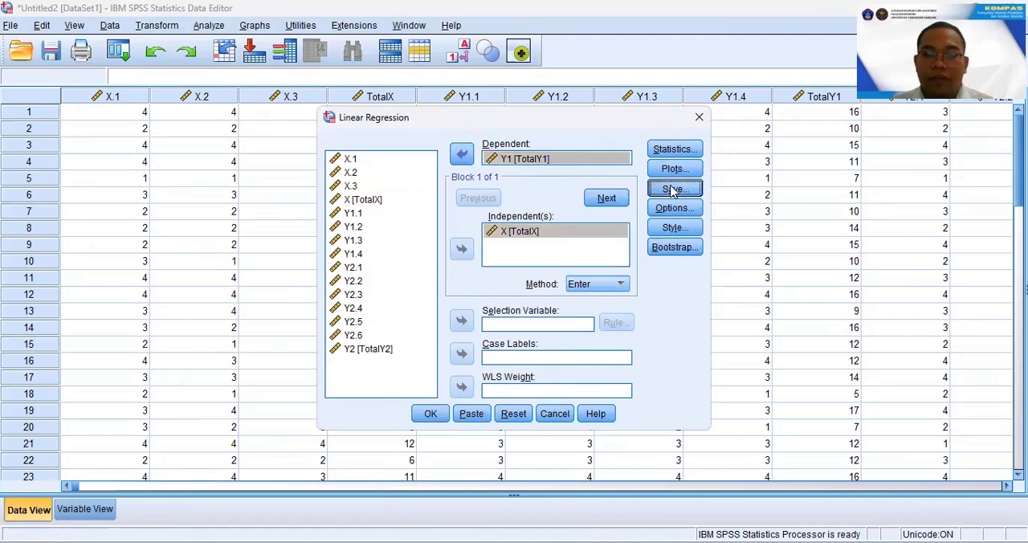
Save the unstandardized residuals as a variable and run the linear regression.
click(673, 189)
click(580, 98)
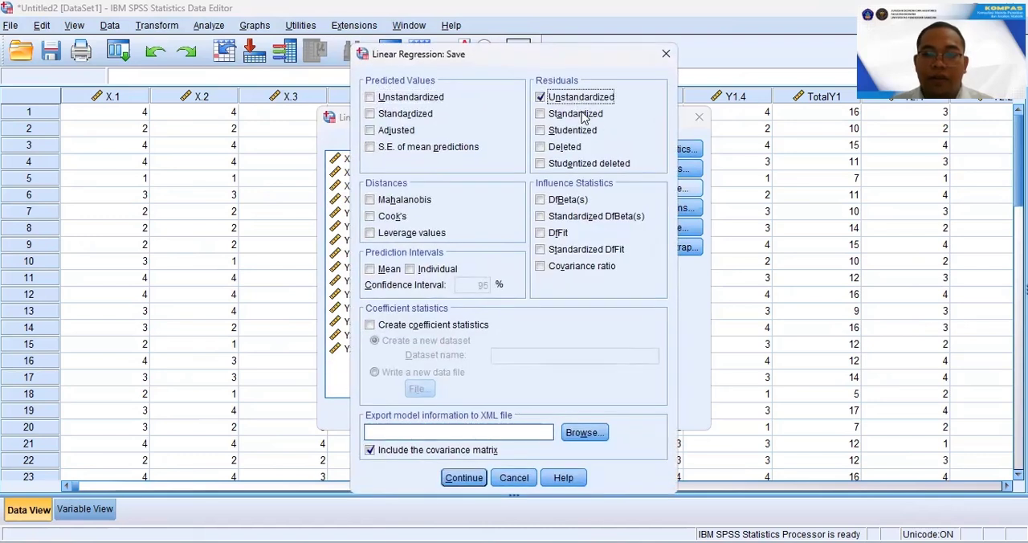
click(464, 478)
click(428, 413)
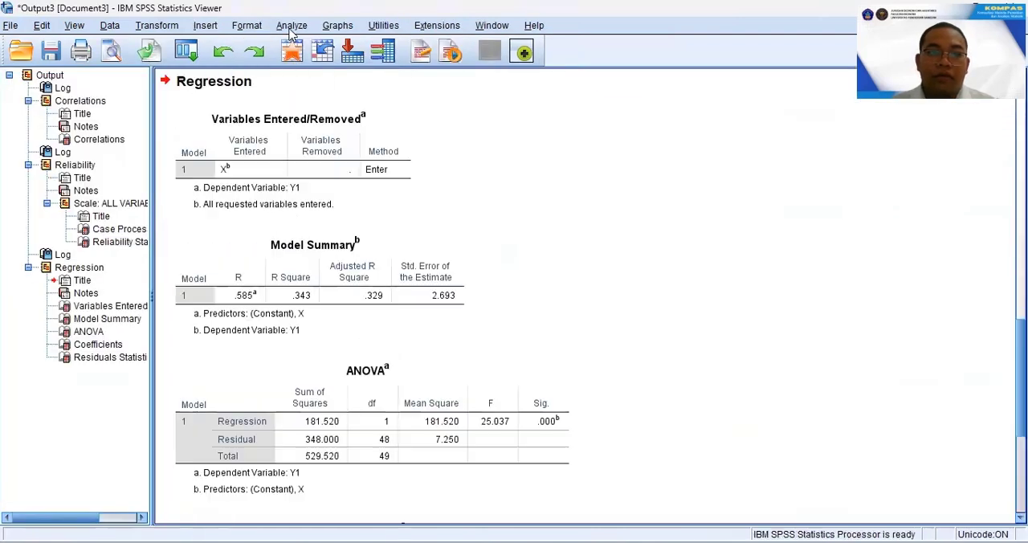
Run a One-Sample Kolmogorov-Smirnov test with the Normal distribution on the unstandardized residual.
click(291, 26)
mouse_move(346, 306)
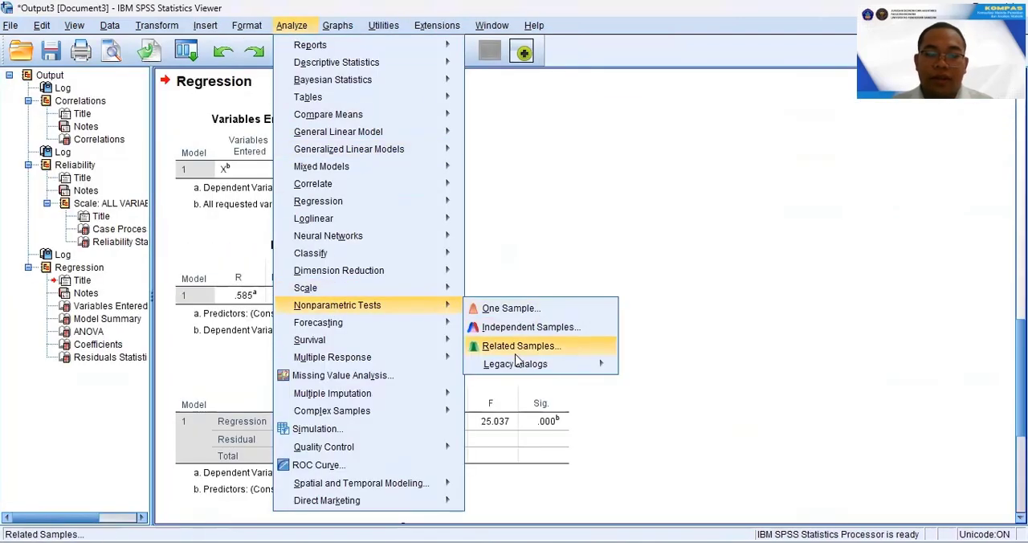
mouse_move(517, 363)
click(654, 424)
scroll(401, 217, down, 5)
click(405, 296)
click(486, 245)
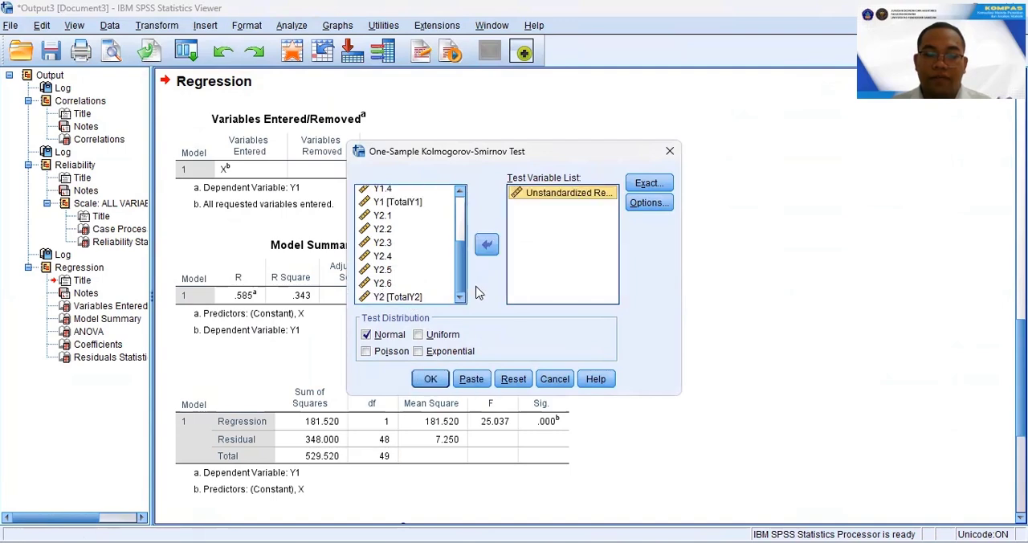
click(430, 378)
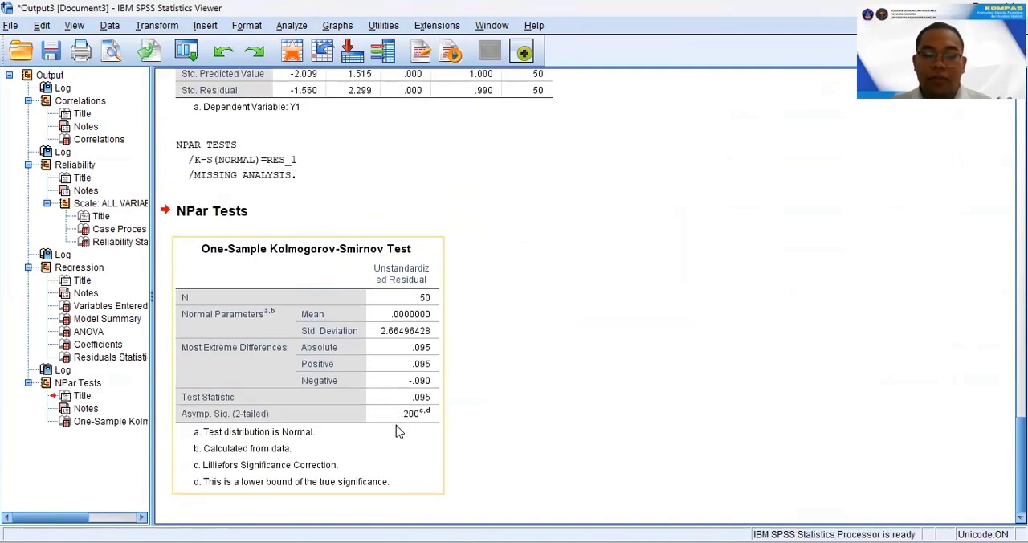
click(450, 435)
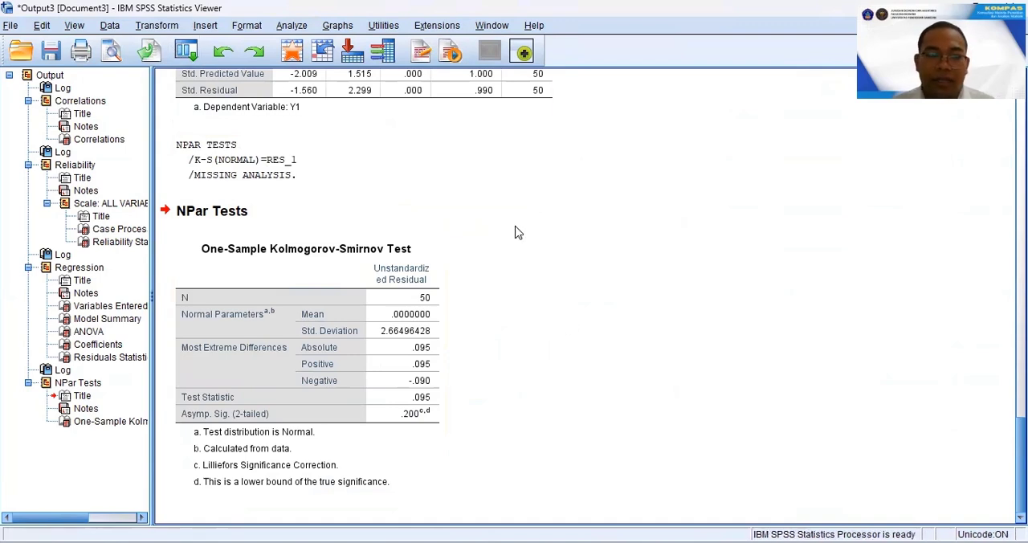
Clear the previous target and expression in Compute Variable and name the target variable ABS_RES_Y1.
click(157, 25)
click(158, 44)
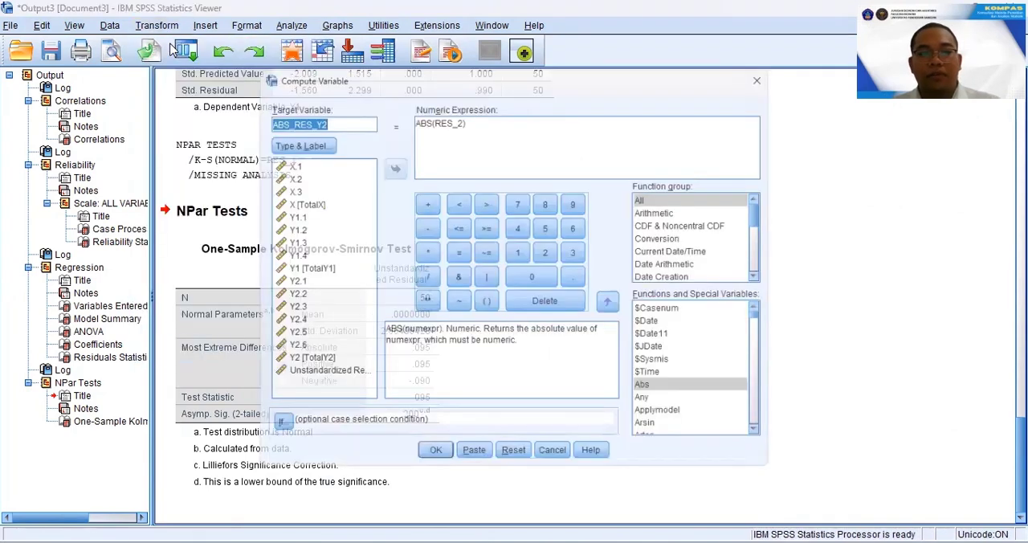
key(BackSpace)
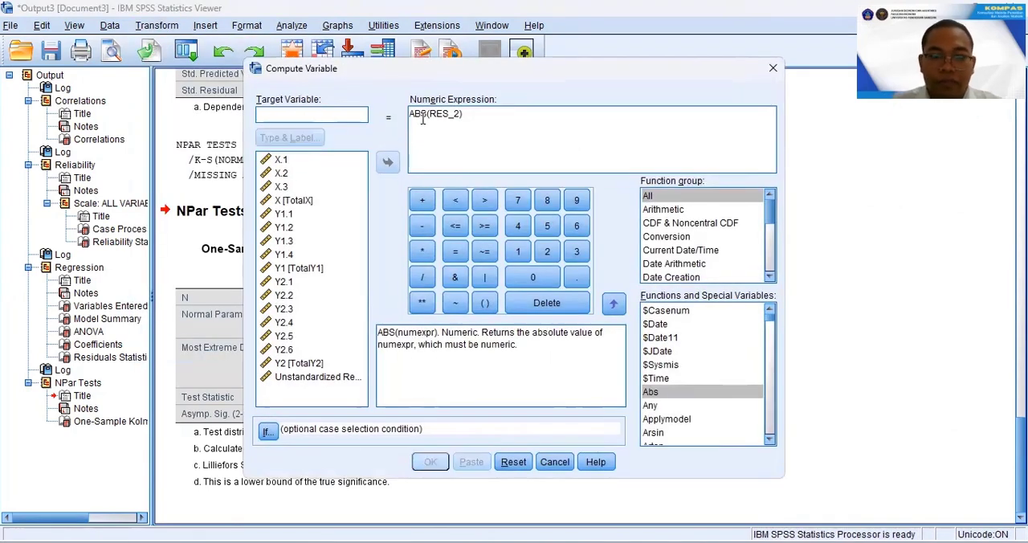
drag(484, 119, 407, 116)
key(BackSpace)
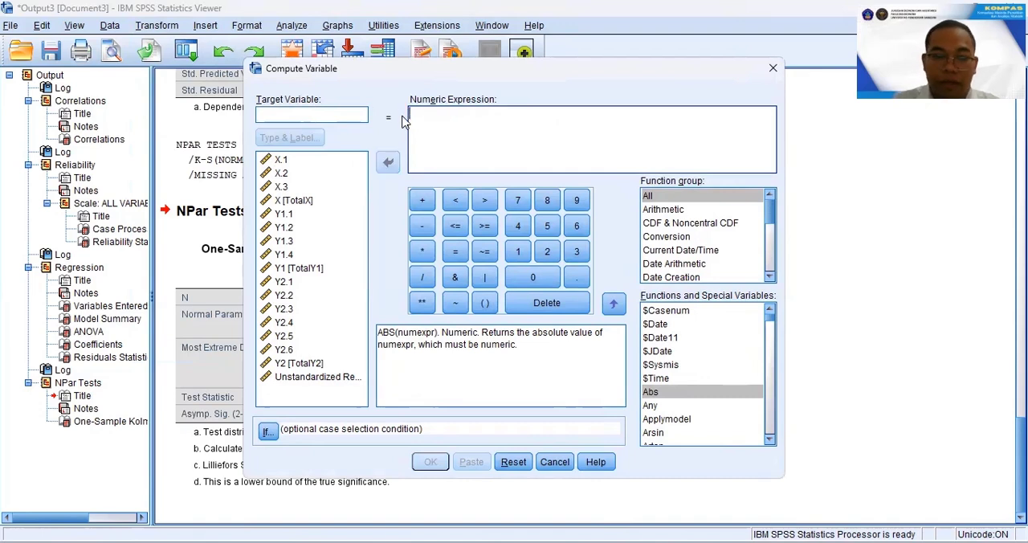
click(324, 117)
text(ABS_RES_Y1)
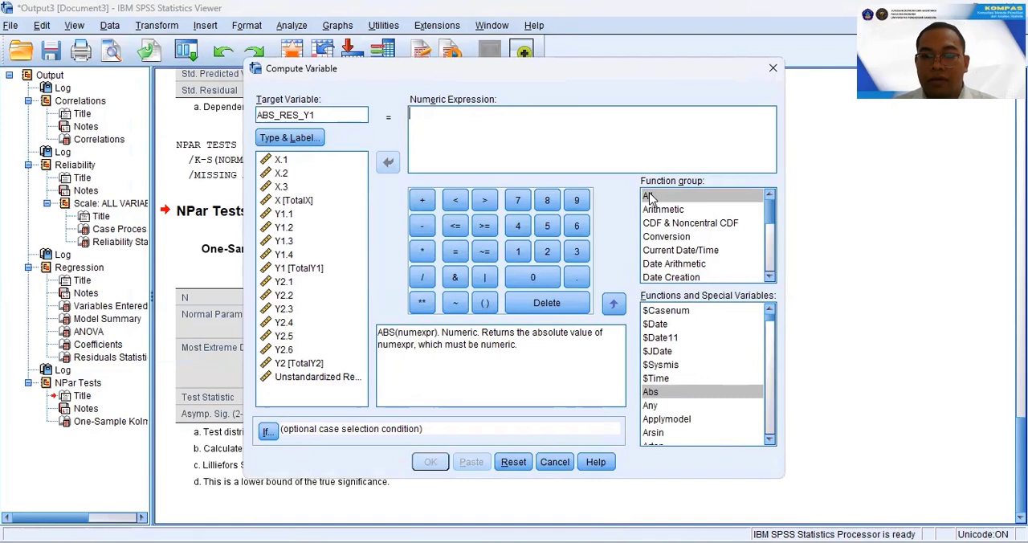
Define the expression as the Abs function of the unstandardized residual, ABS(RES_1), and compute the variable.
double_click(651, 392)
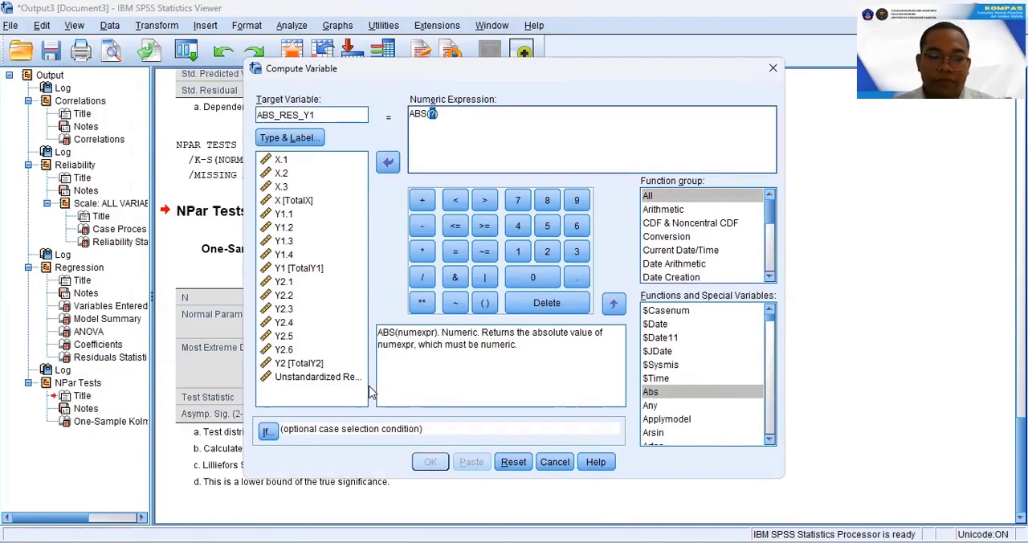
click(340, 377)
click(388, 164)
click(429, 461)
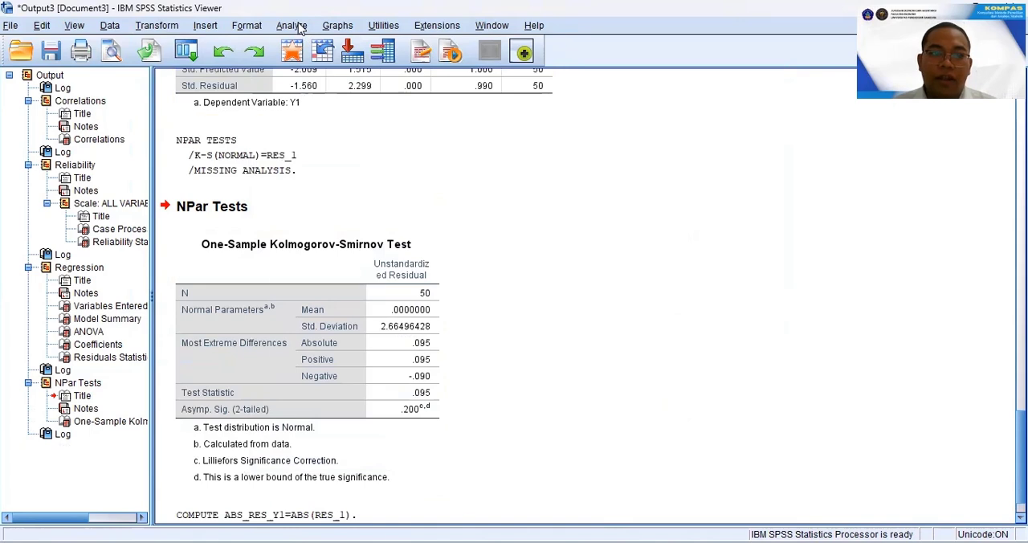
Set up a linear regression with ABS_RES_Y1 replacing Y1 as the dependent variable and X (TotalX) as the independent.
click(301, 29)
mouse_move(437, 201)
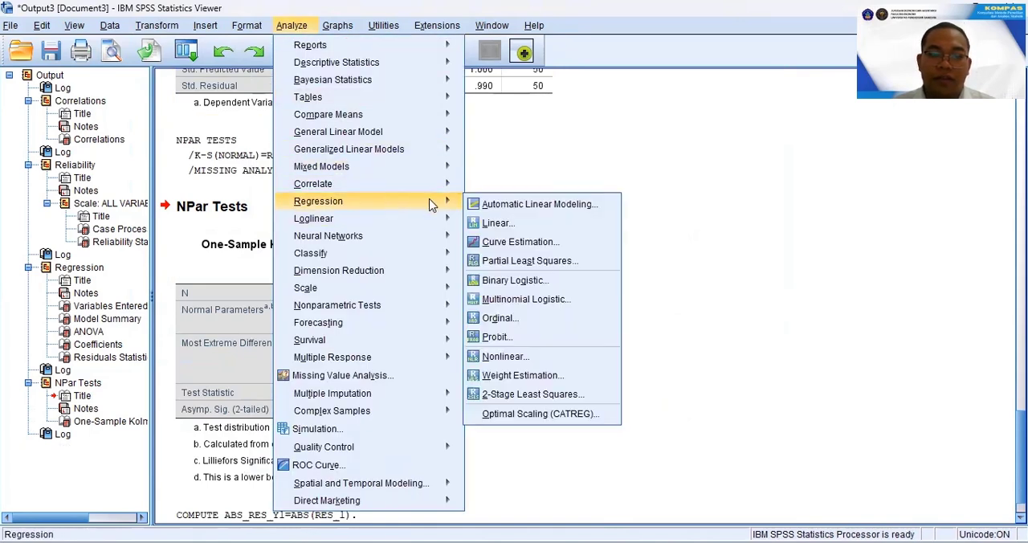
click(482, 217)
click(538, 154)
click(462, 154)
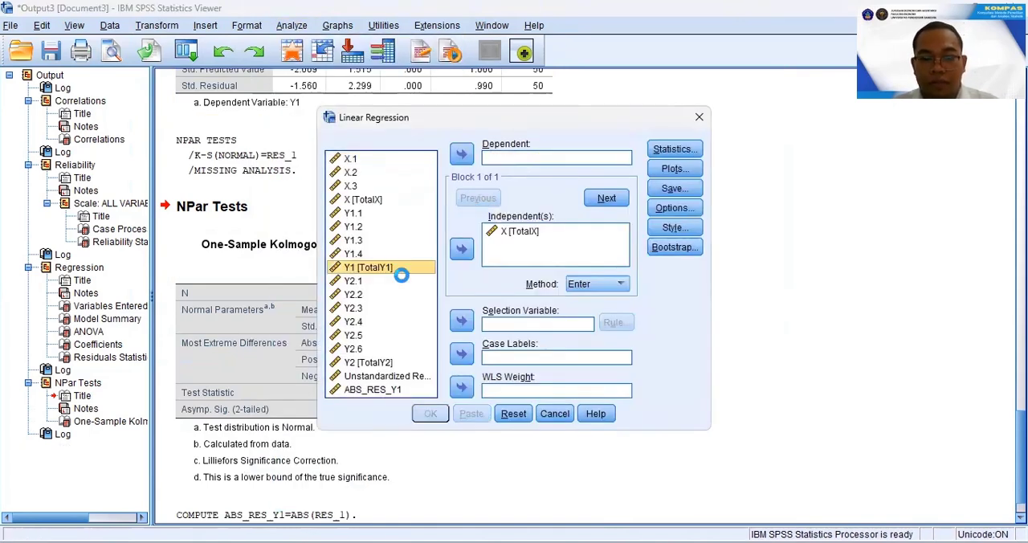
click(372, 389)
click(462, 154)
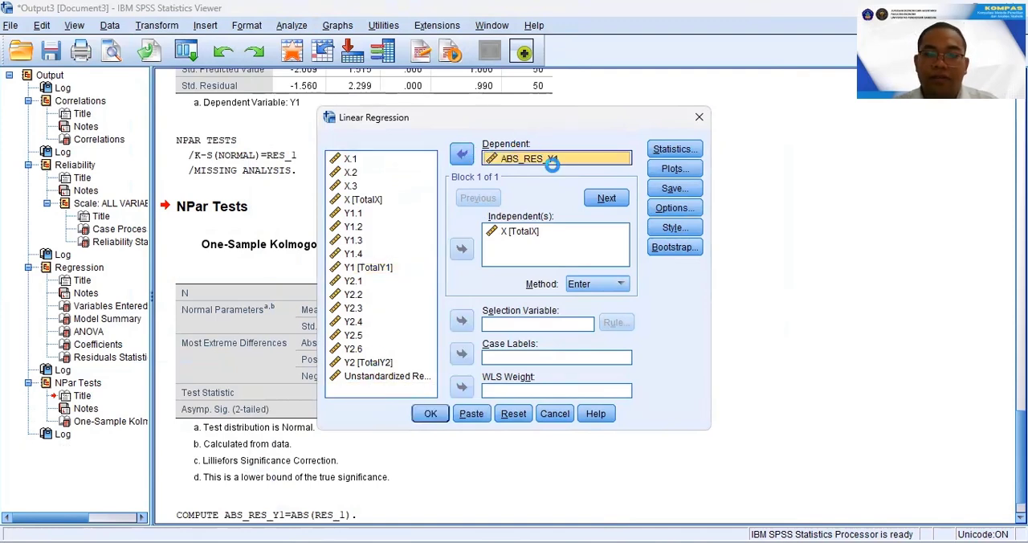
Turn off saving of the unstandardized residuals and run the regression of ABS_RES_Y1 on X.
click(675, 188)
click(564, 96)
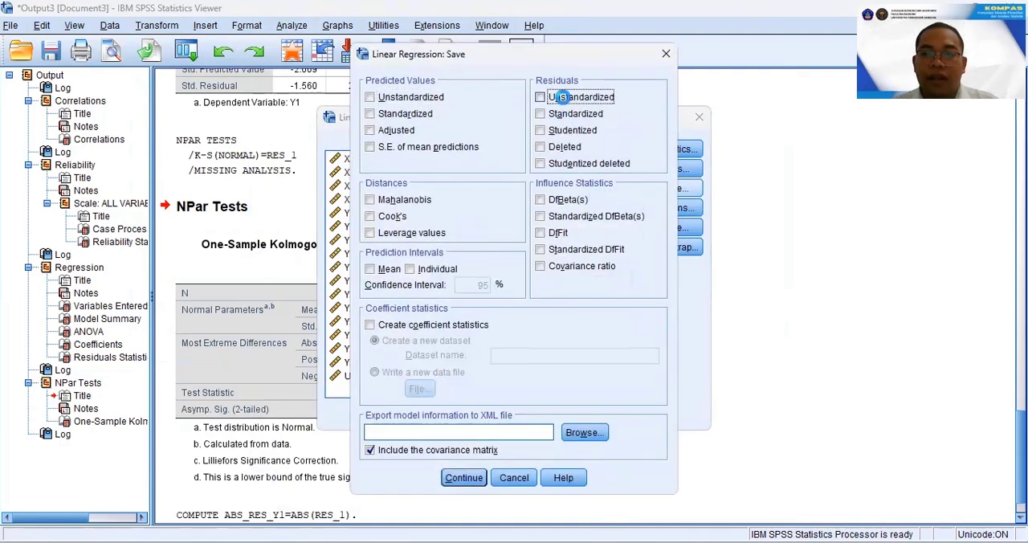
click(464, 477)
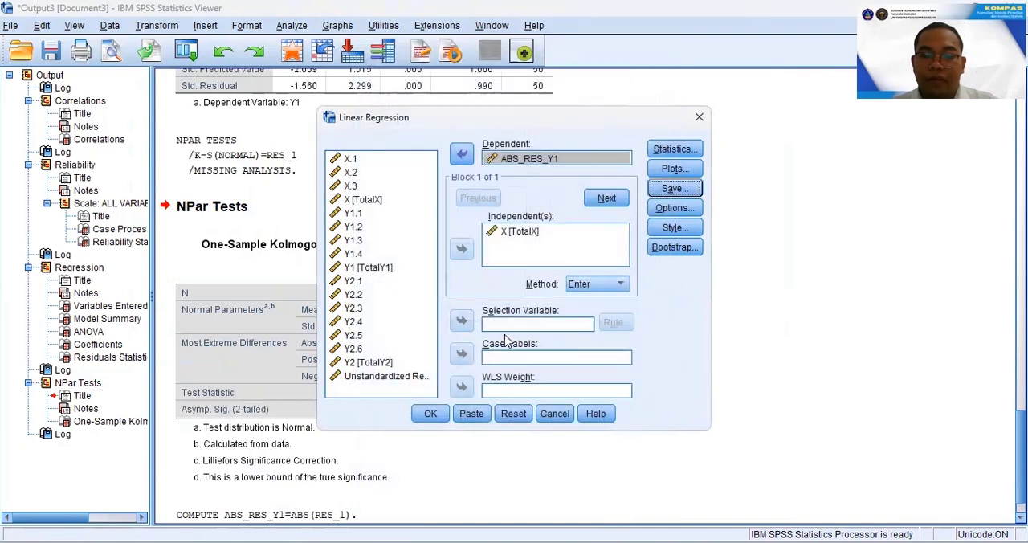
click(433, 415)
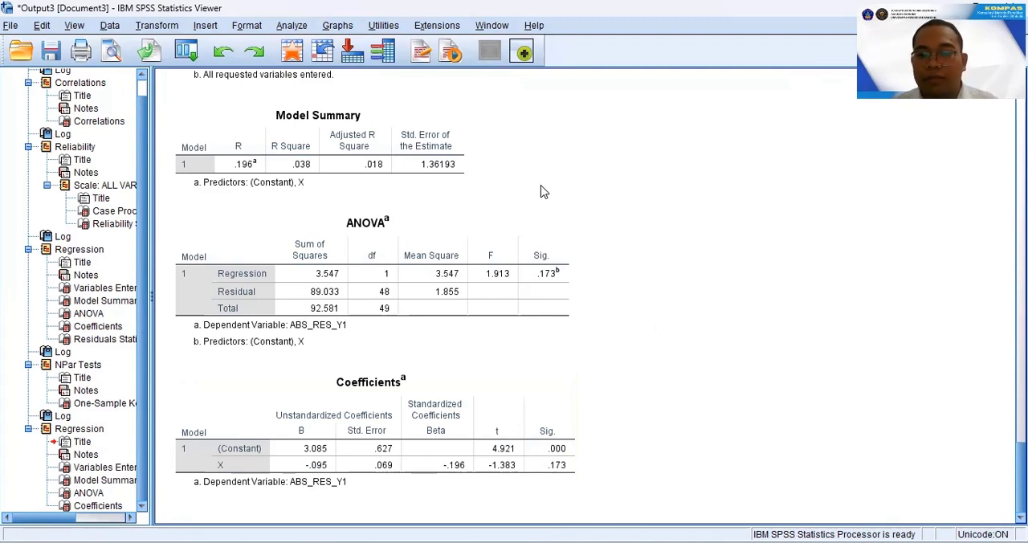
Set up another linear regression with Y1 (TotalY1) replacing ABS_RES_Y1 as the dependent variable, keeping X as the independent.
click(289, 26)
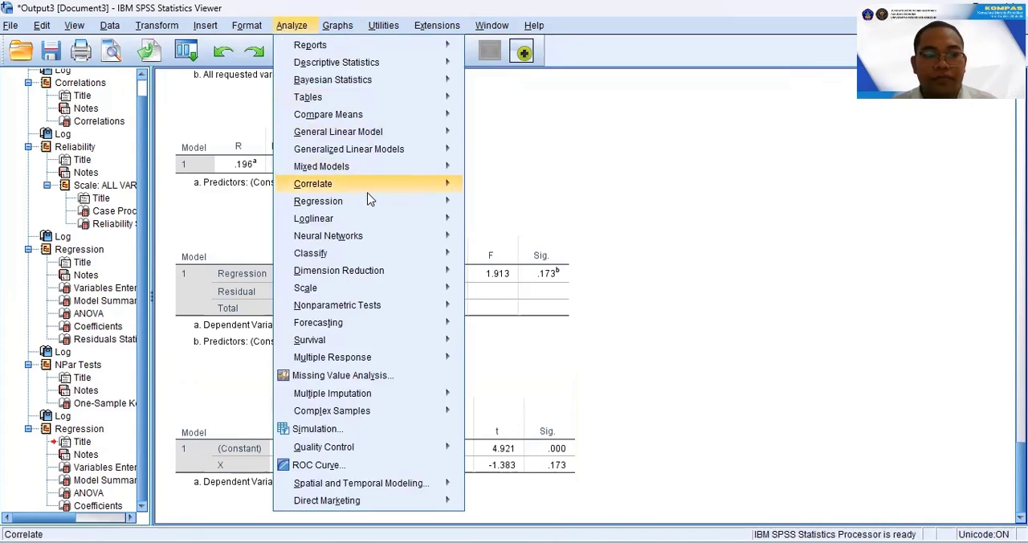
mouse_move(370, 204)
click(504, 223)
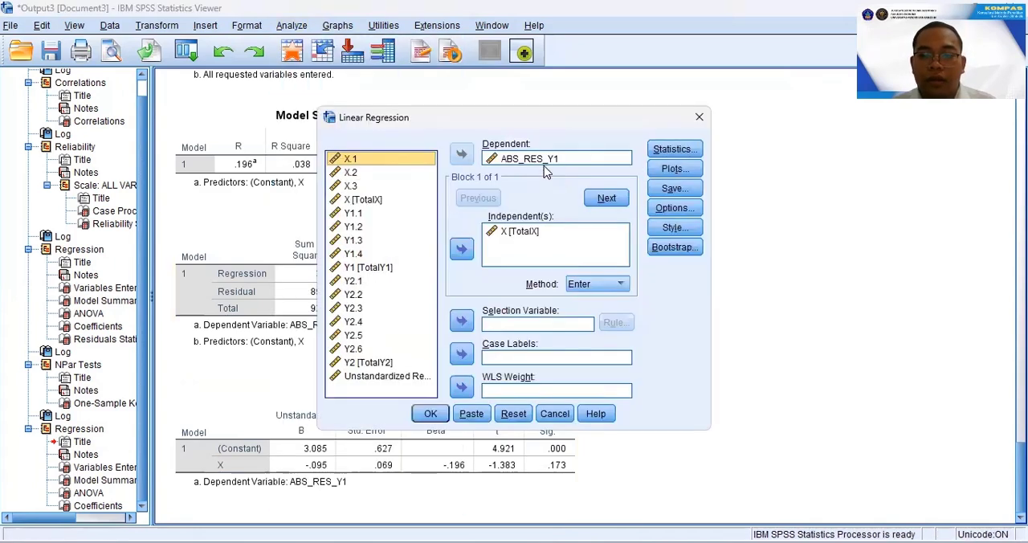
click(462, 153)
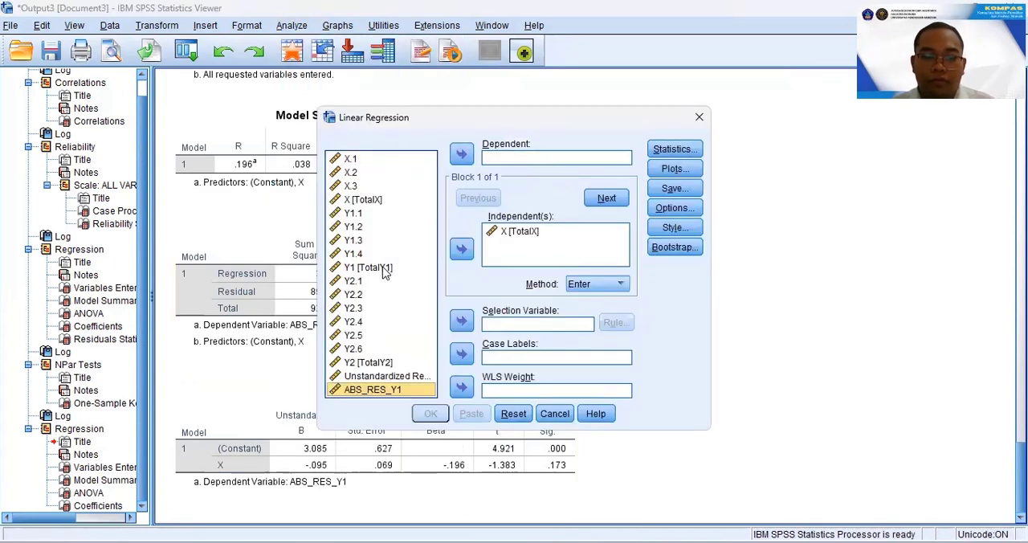
click(377, 267)
click(461, 154)
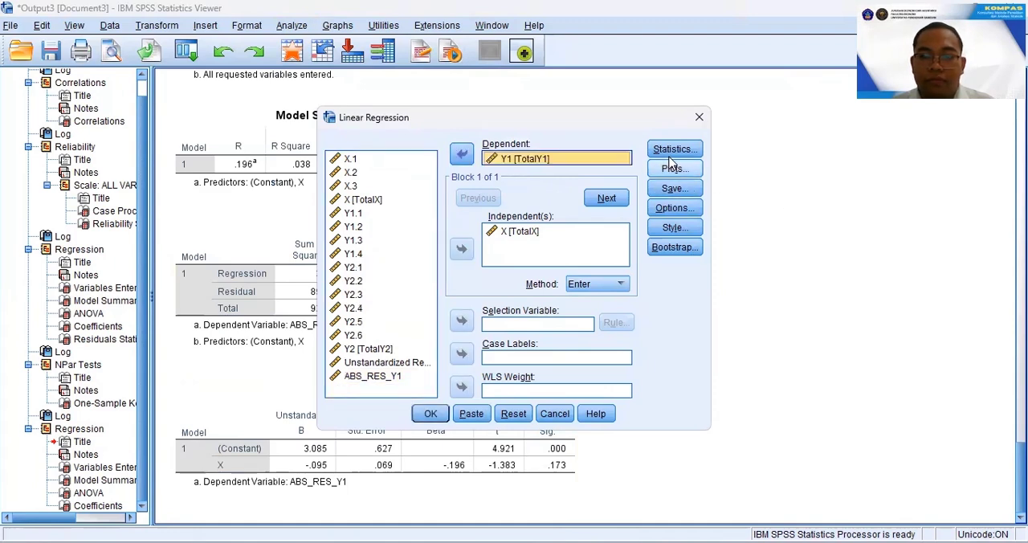
Enable the covariance matrix and collinearity diagnostics statistics, run the regression of Y1 on X and view its collinearity output.
click(671, 151)
click(441, 254)
click(530, 254)
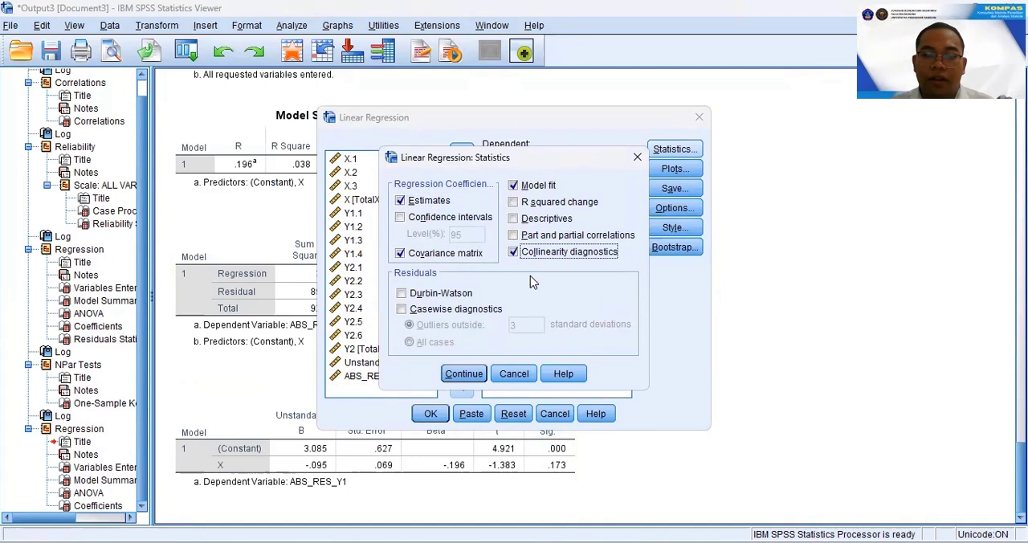
click(461, 373)
click(430, 413)
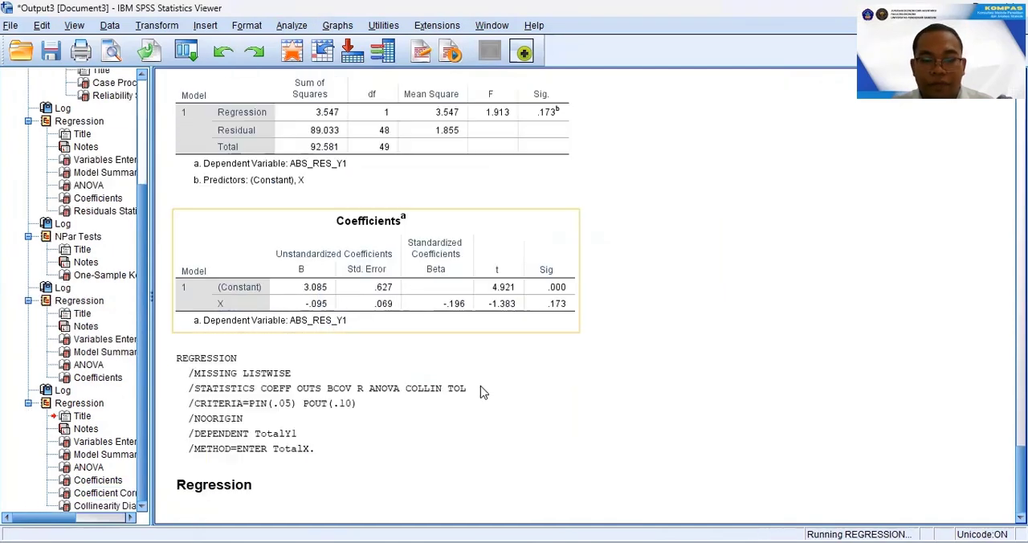
scroll(555, 371, down, 1)
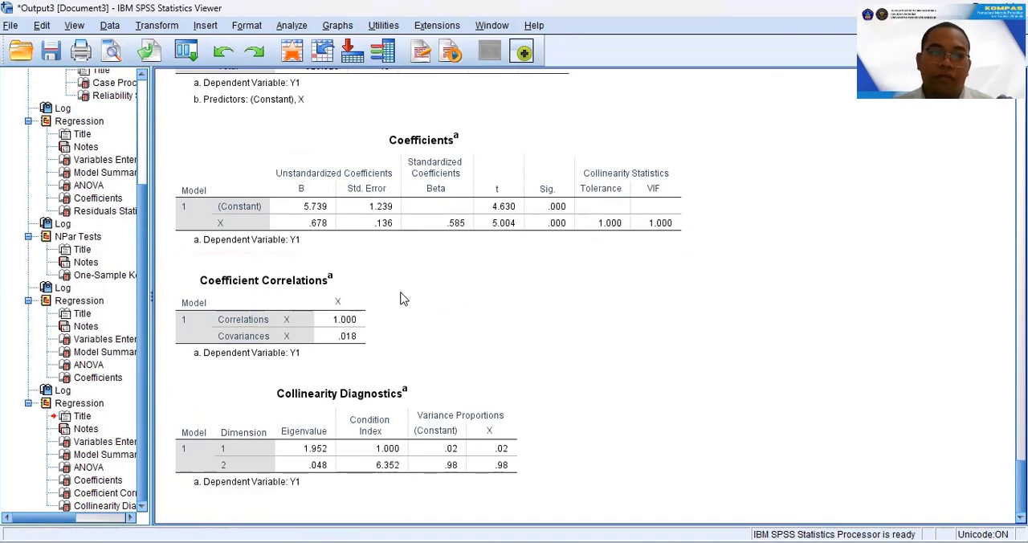
Set up a fresh linear regression with Y2 (TotalY2) as the dependent and X (TotalX) and Y1 (TotalY1) as independent variables.
click(291, 25)
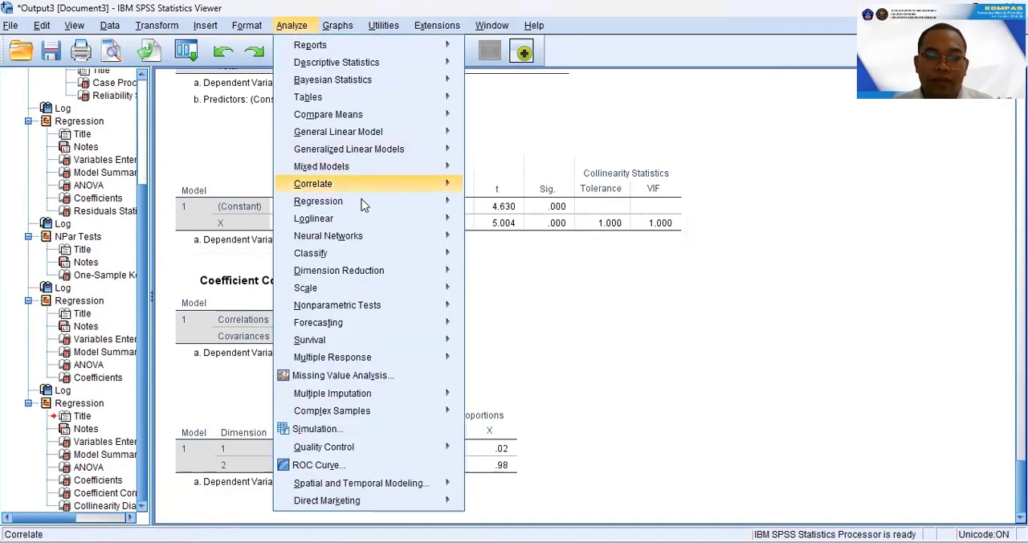
mouse_move(322, 200)
click(498, 222)
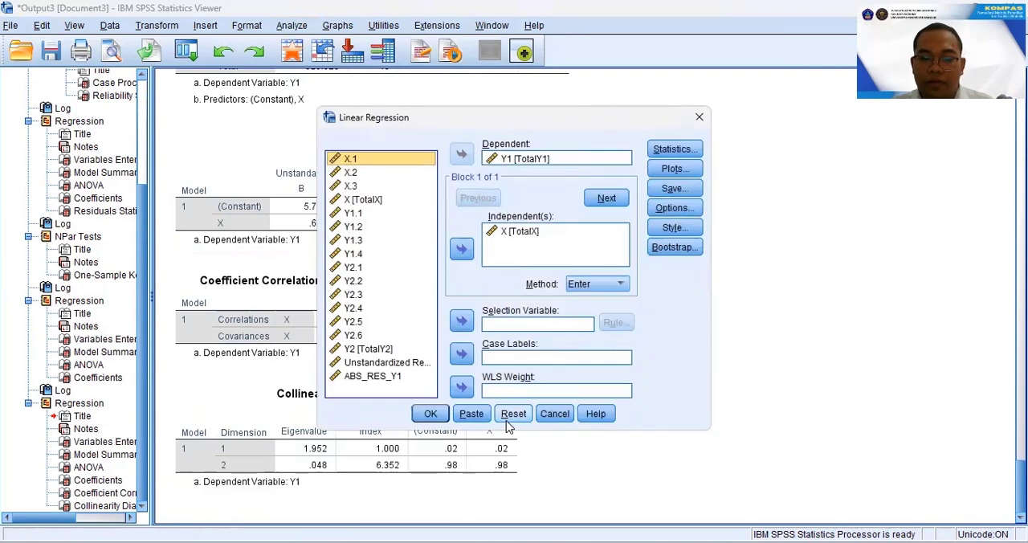
click(368, 200)
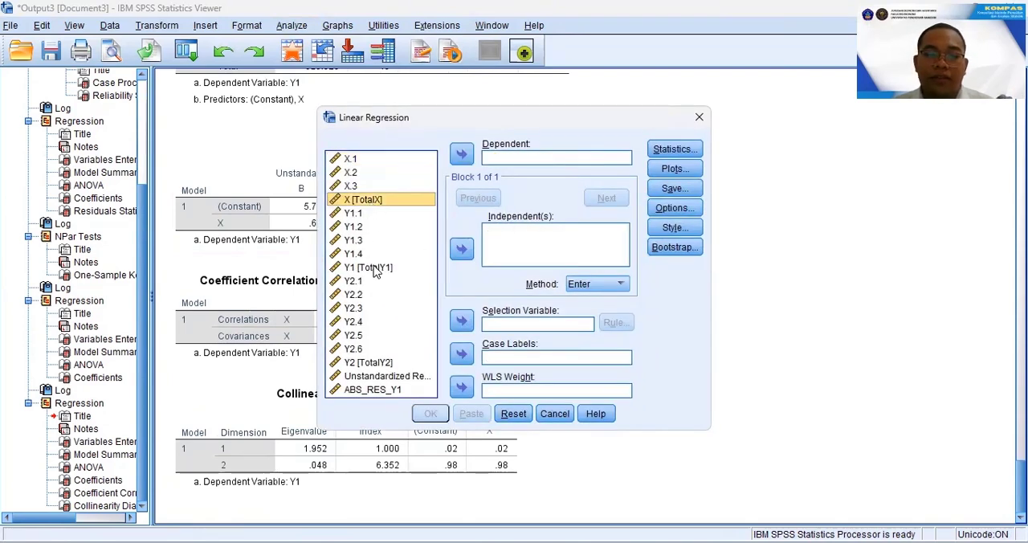
ctrl+click(374, 268)
click(462, 249)
click(370, 362)
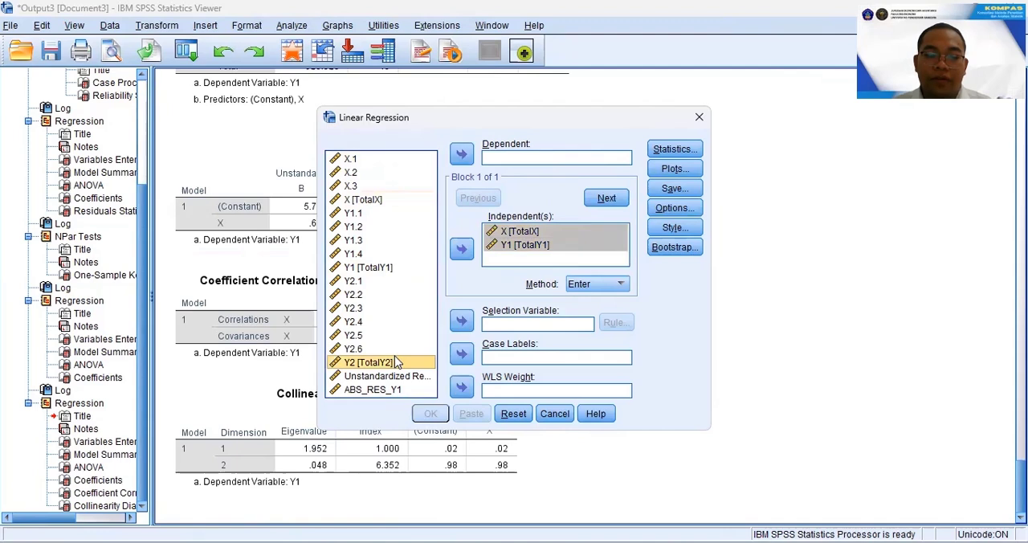
click(462, 154)
Save the unstandardized residuals as a variable and run the regression of Y2 on X and Y1.
click(675, 188)
click(539, 96)
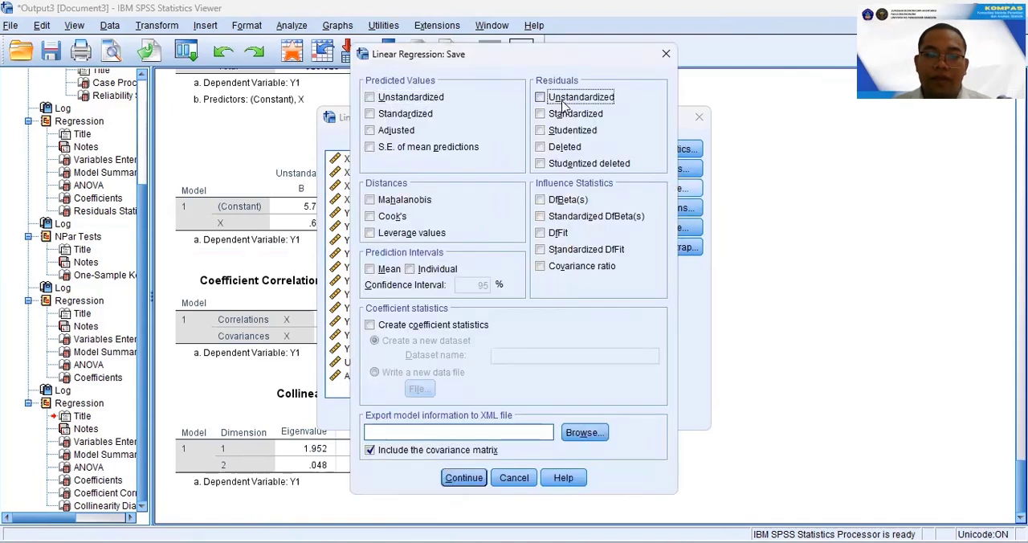
click(464, 477)
click(429, 415)
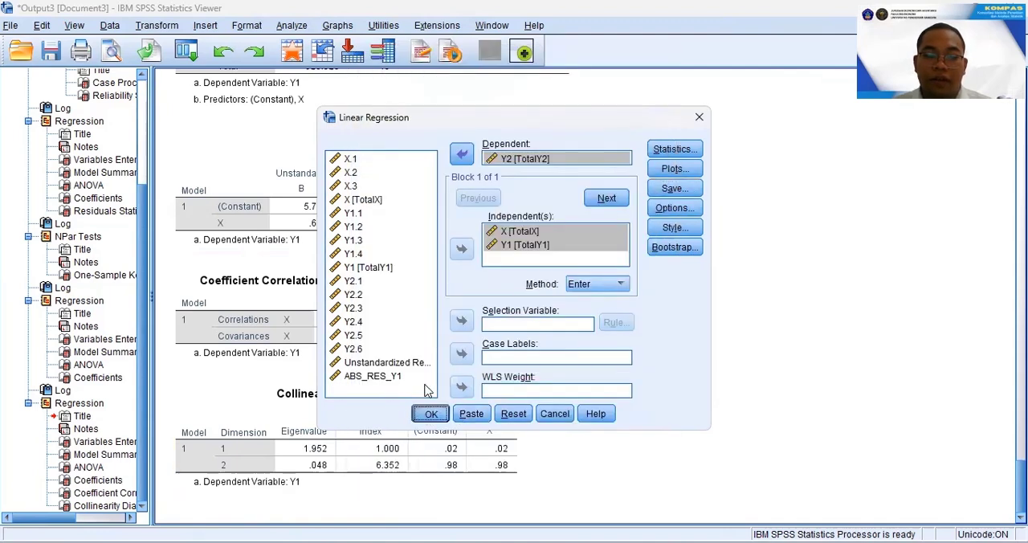
Reset the One-Sample Kolmogorov-Smirnov test and run it with the Normal distribution on the Y2 regression's unstandardized residual (RES_2).
click(291, 25)
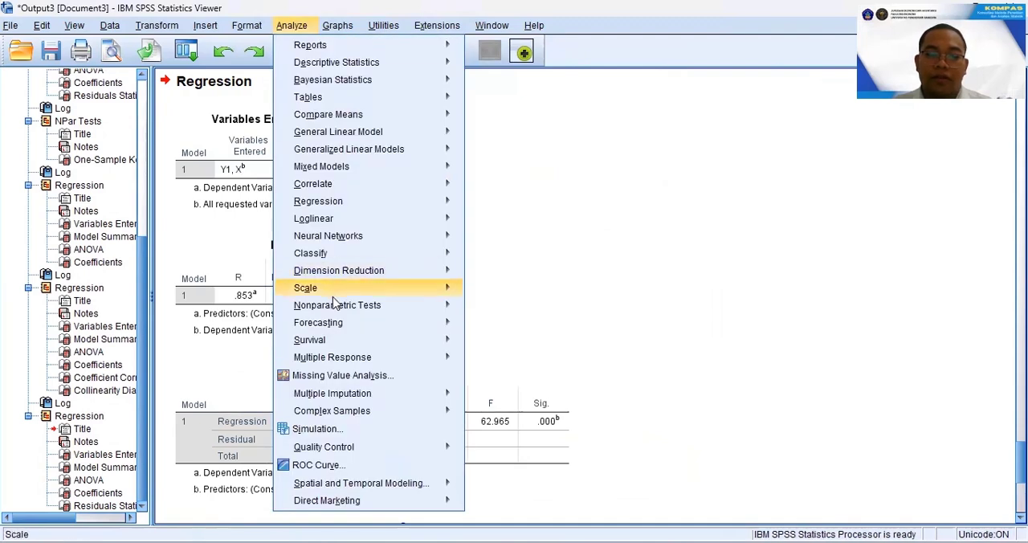
mouse_move(371, 305)
mouse_move(546, 363)
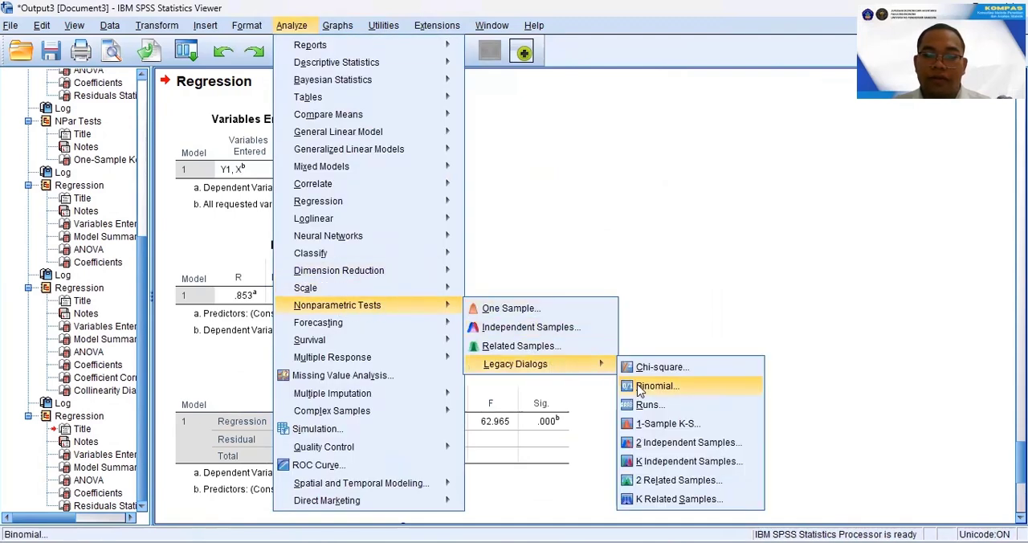
click(653, 421)
click(514, 380)
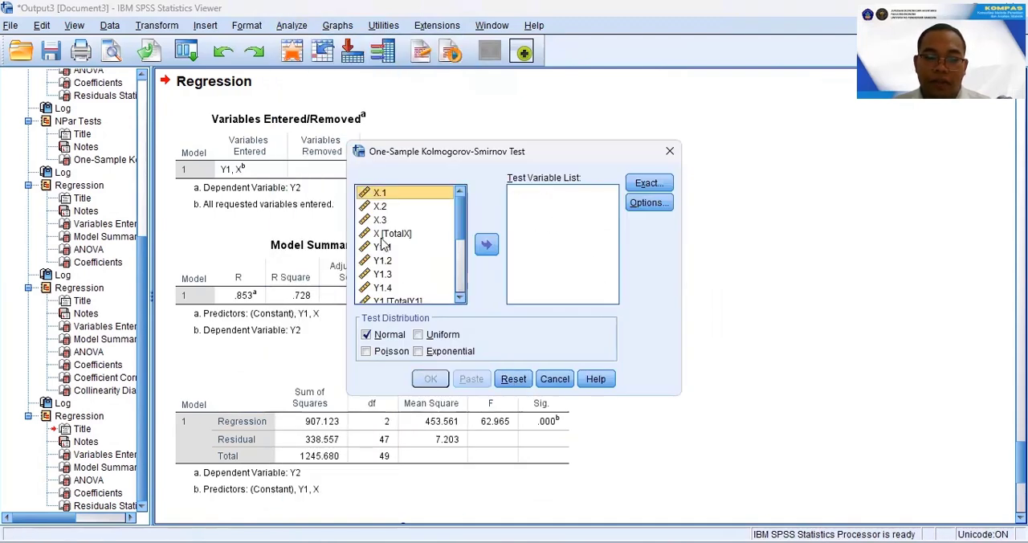
scroll(385, 241, down, 5)
click(404, 297)
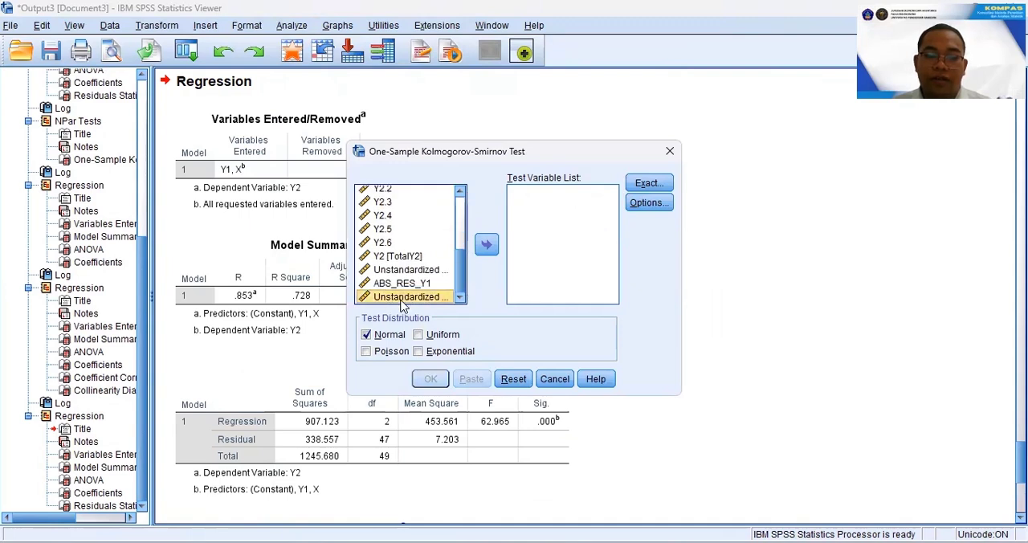
click(486, 244)
click(431, 379)
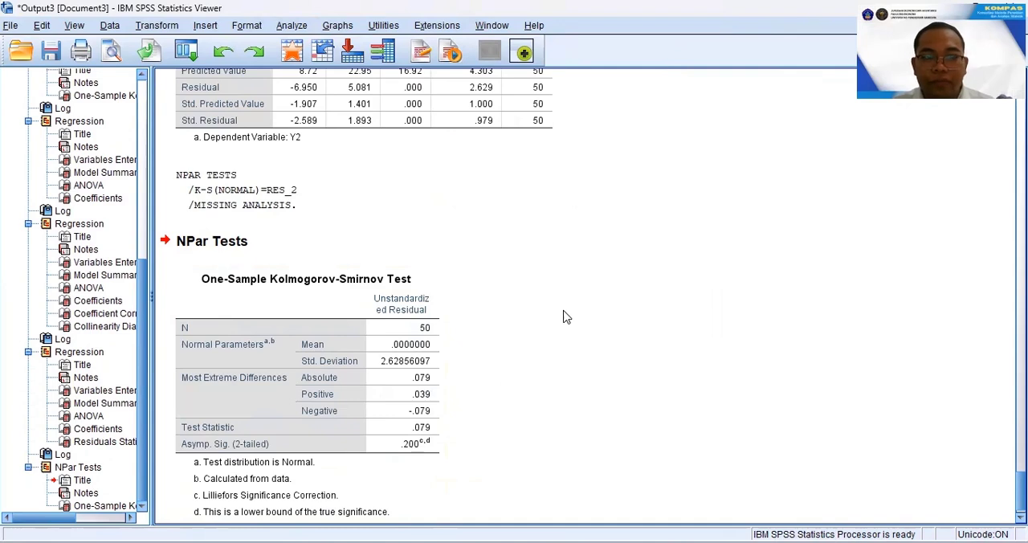
Compute a new variable ABS_RES_Y2 as ABS(RES_2), the absolute value of the Y2 regression's unstandardized residual.
click(178, 27)
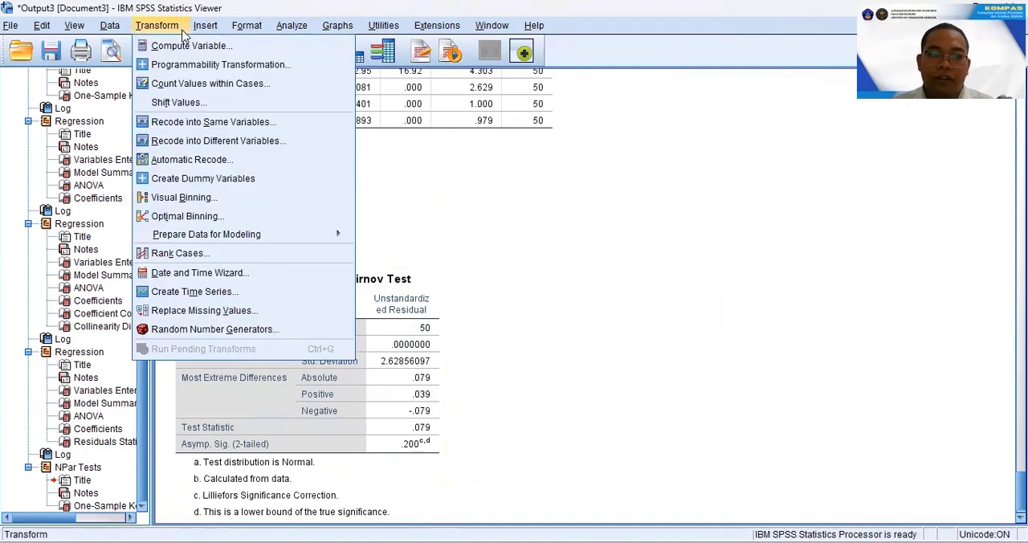
click(190, 46)
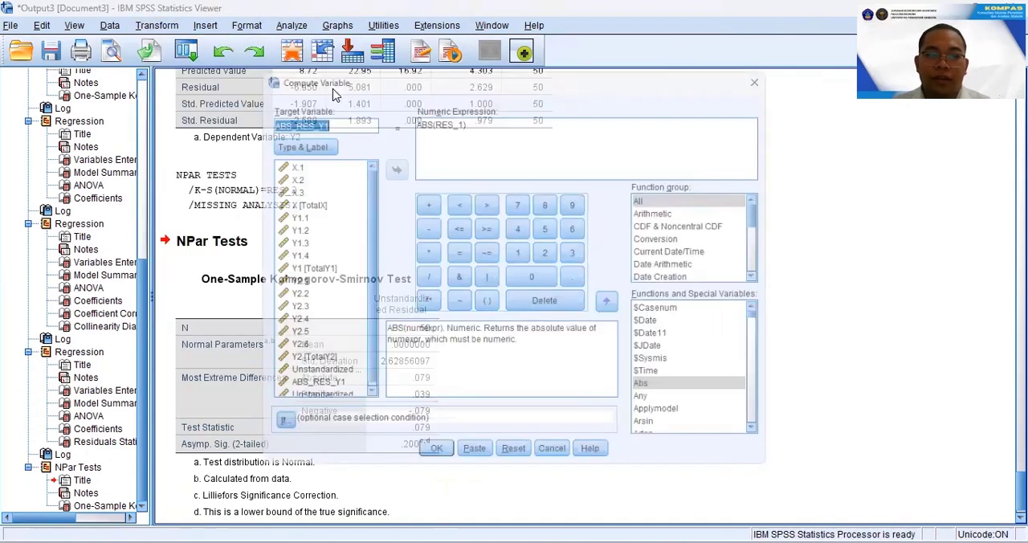
click(338, 113)
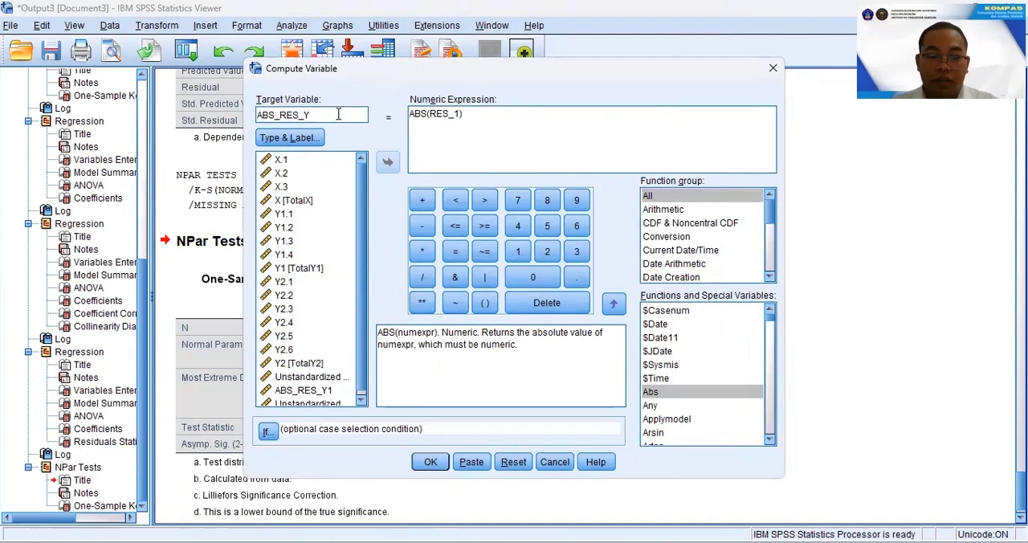
drag(491, 115, 402, 123)
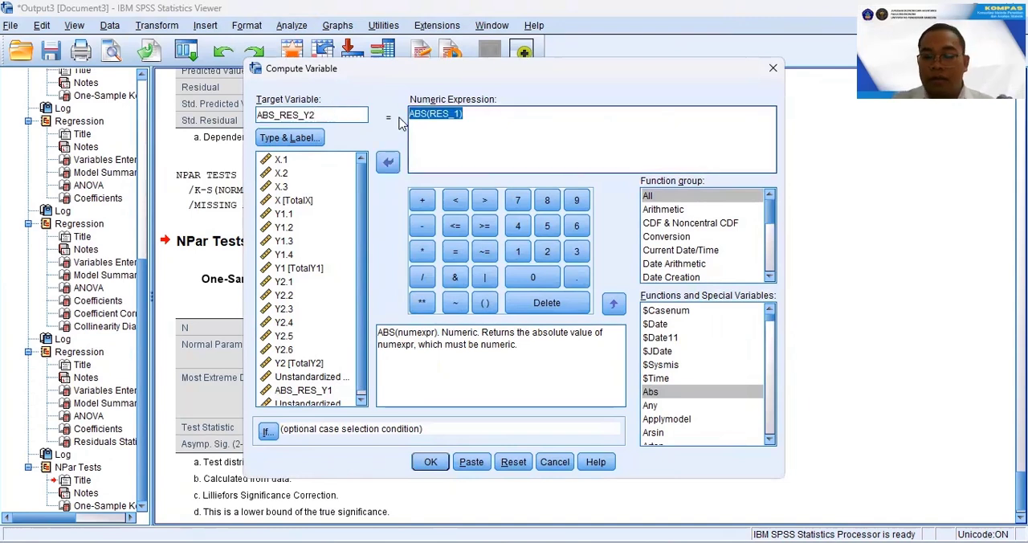
key(Delete)
double_click(650, 392)
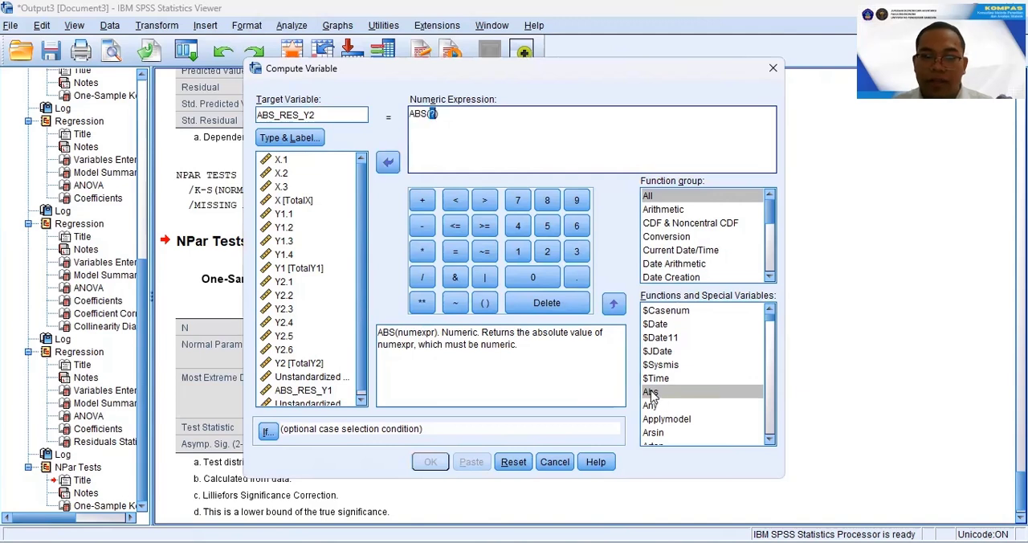
scroll(343, 320, down, 1)
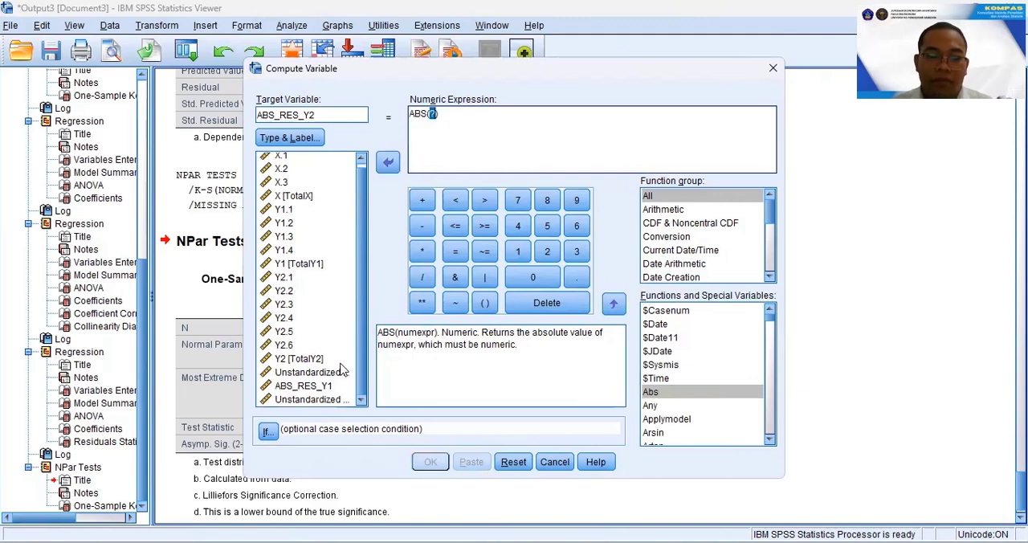
click(313, 399)
click(388, 161)
click(431, 462)
Replace the linear regression's dependent variable with ABS_RES_Y2, keeping X (TotalX) and Y1 (TotalY1) as independents.
click(291, 25)
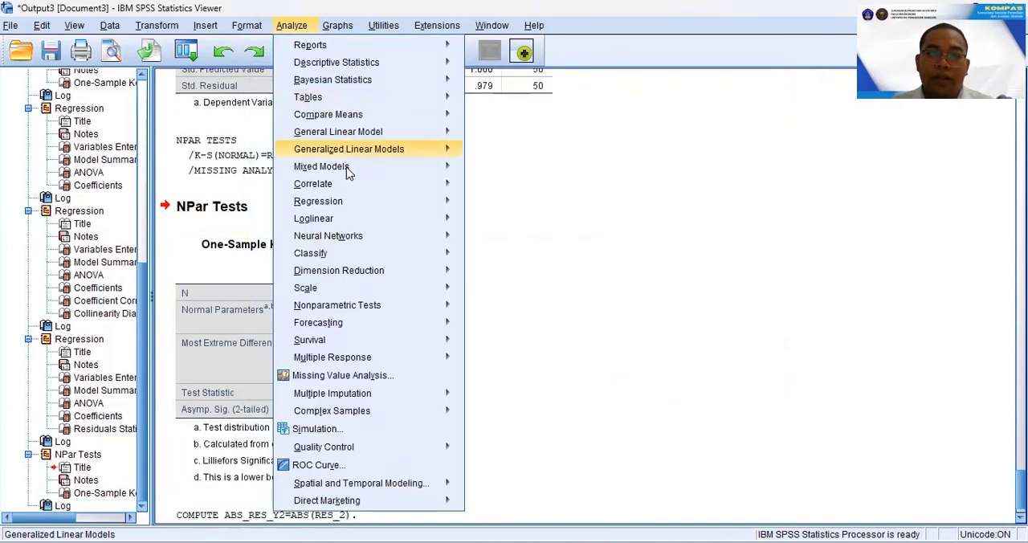
mouse_move(401, 202)
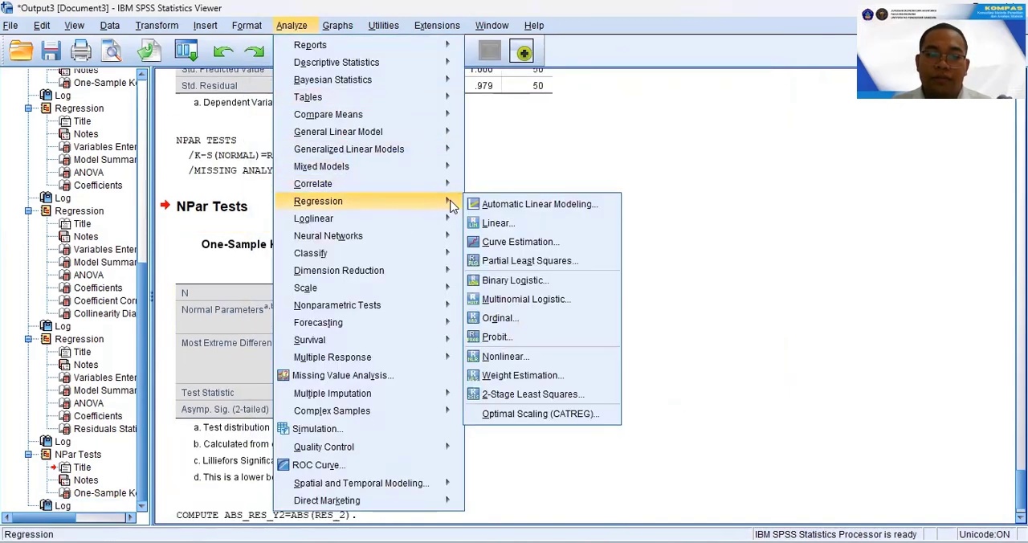
click(496, 224)
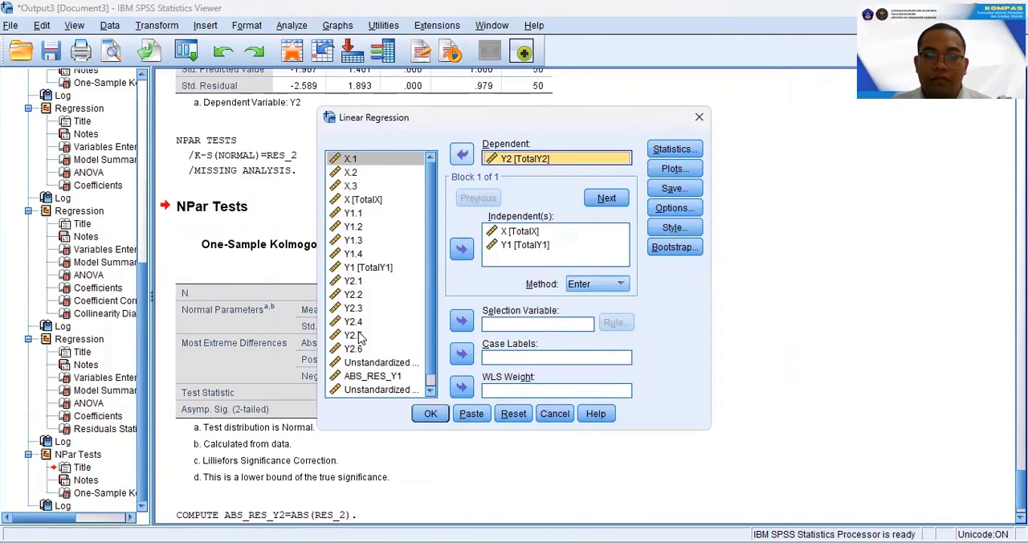
drag(359, 332, 363, 337)
scroll(370, 349, down, 1)
click(381, 389)
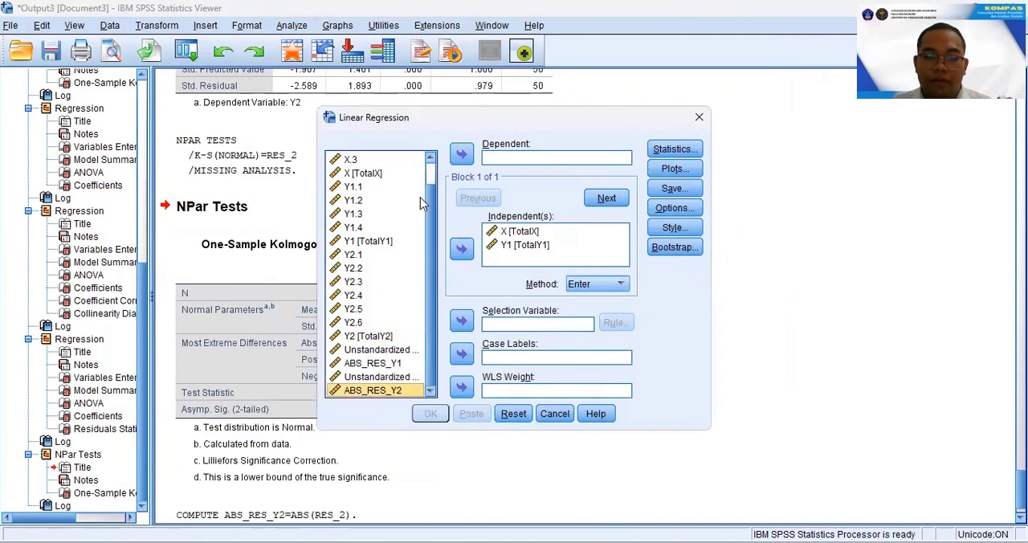
click(461, 155)
Turn off saving the unstandardized residuals and run the regression of ABS_RES_Y2 on X and Y1.
click(675, 188)
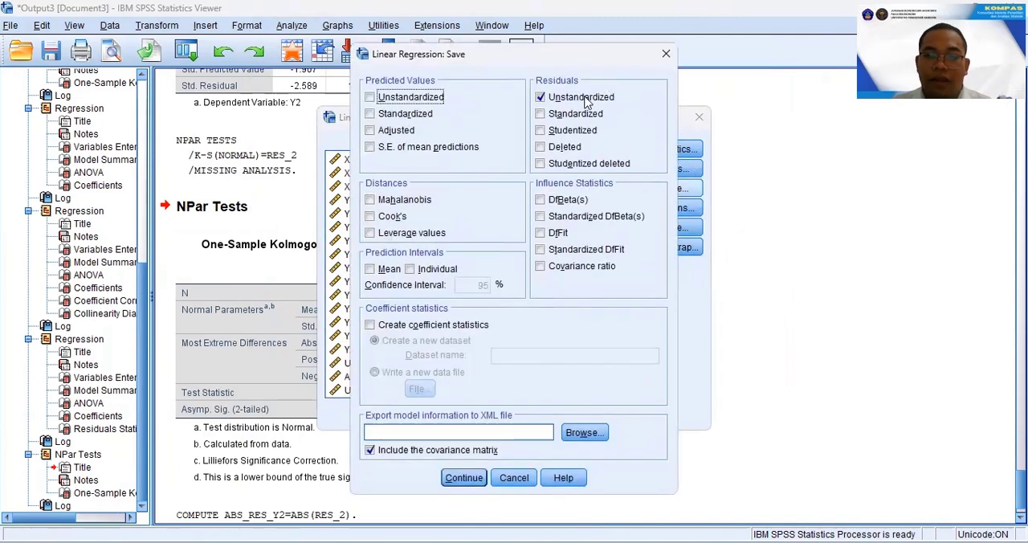
click(464, 478)
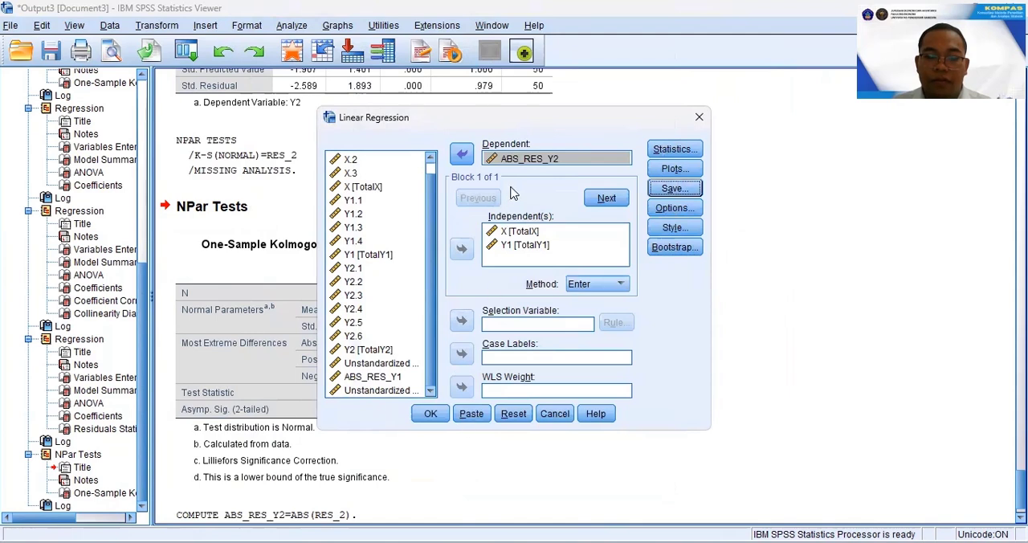
click(428, 414)
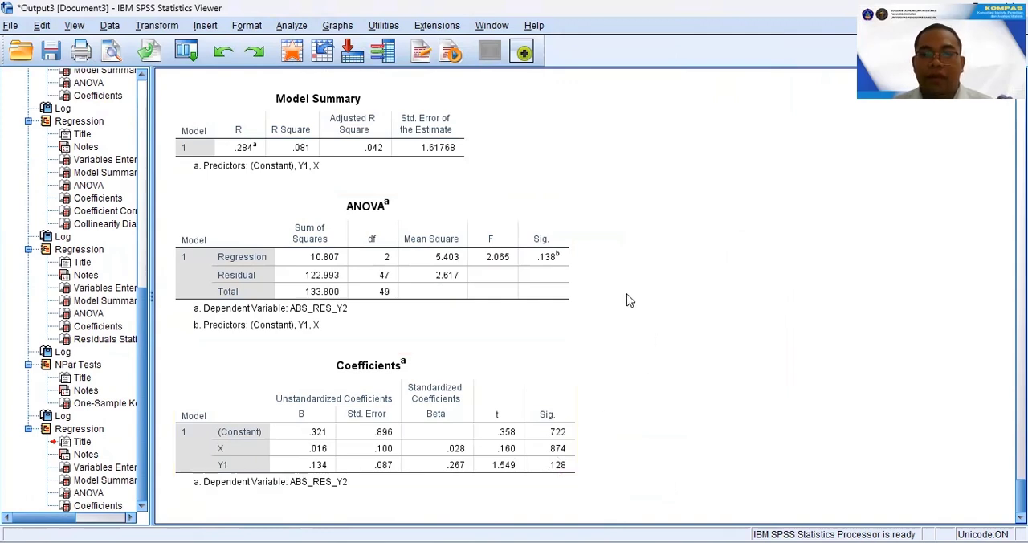
Reset the linear regression and set Y2 (TotalY2) as dependent with X (TotalX) and Y1 (TotalY1) as independents.
click(297, 27)
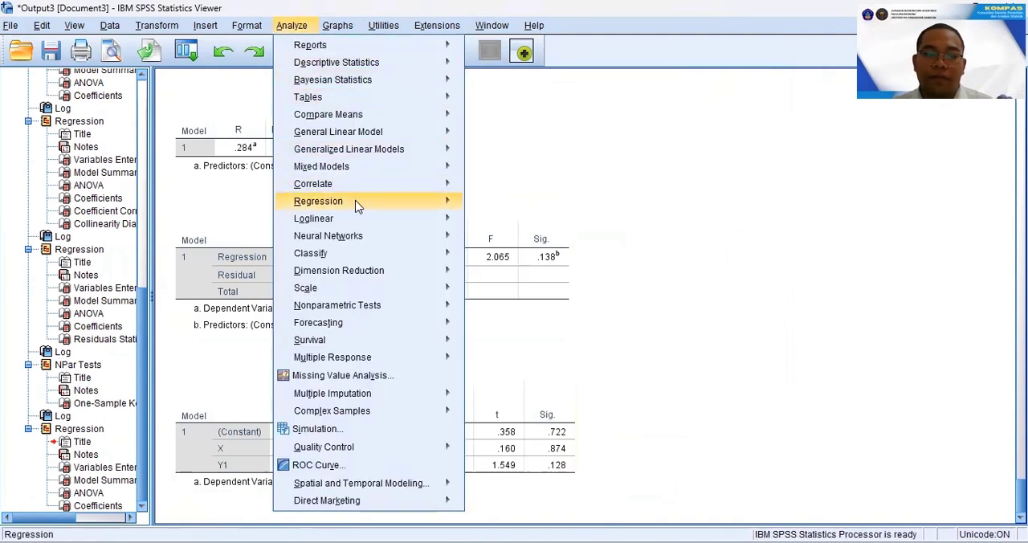
mouse_move(356, 202)
click(530, 222)
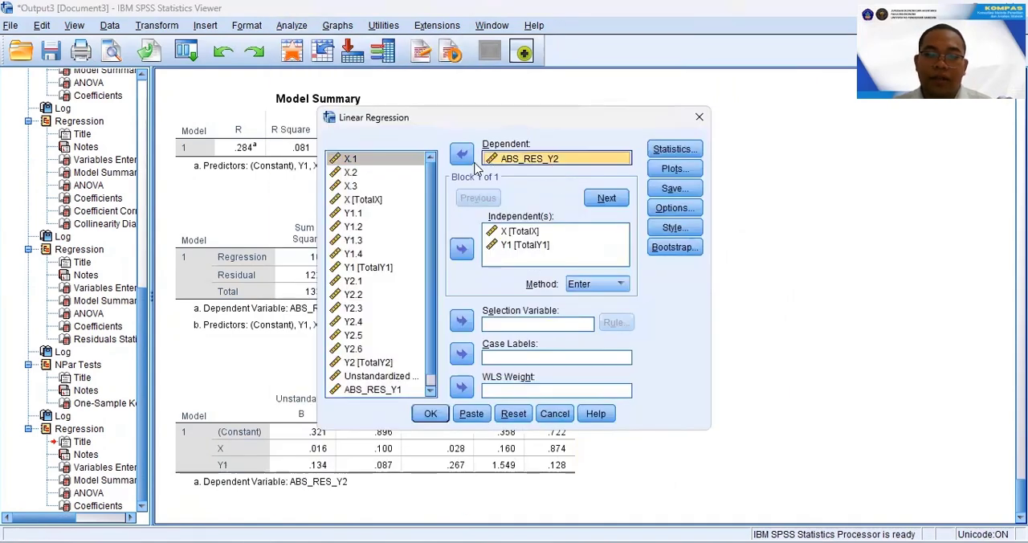
click(514, 414)
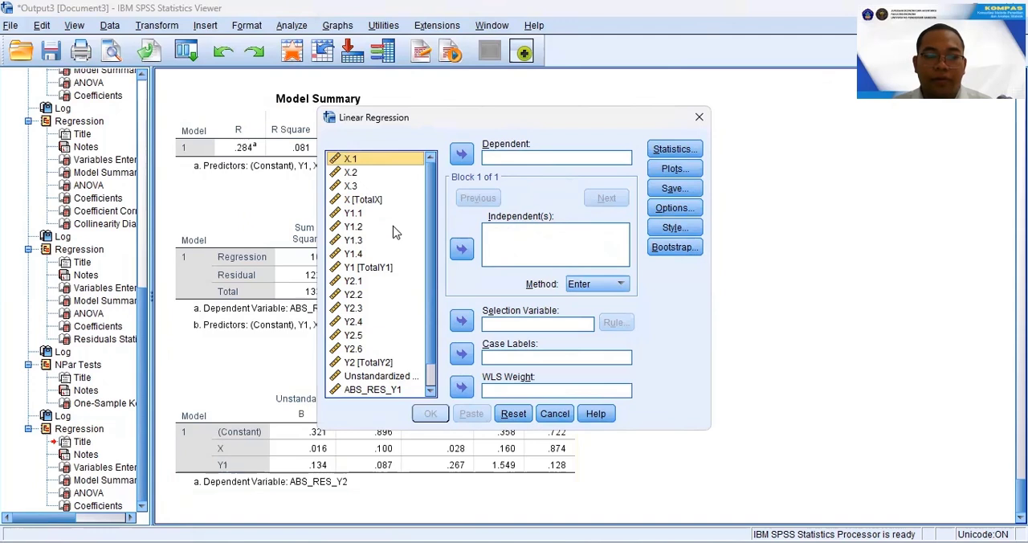
click(367, 201)
ctrl+click(367, 266)
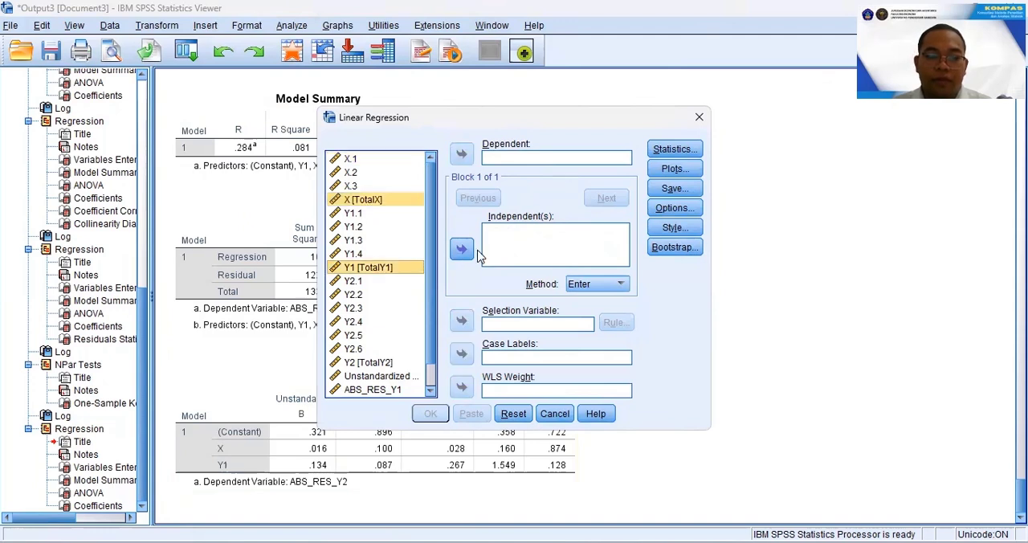
click(461, 249)
scroll(377, 382, down, 1)
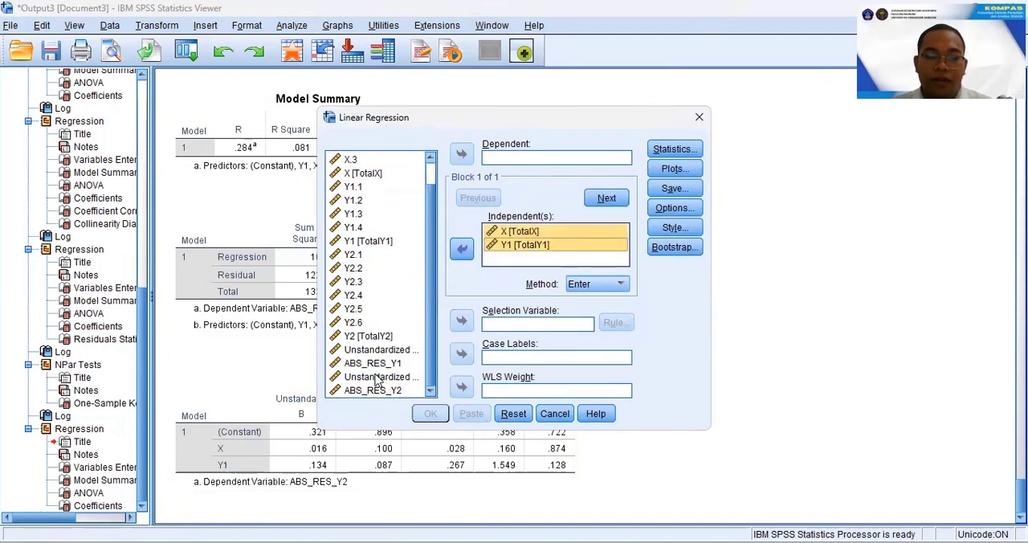
click(372, 335)
click(461, 154)
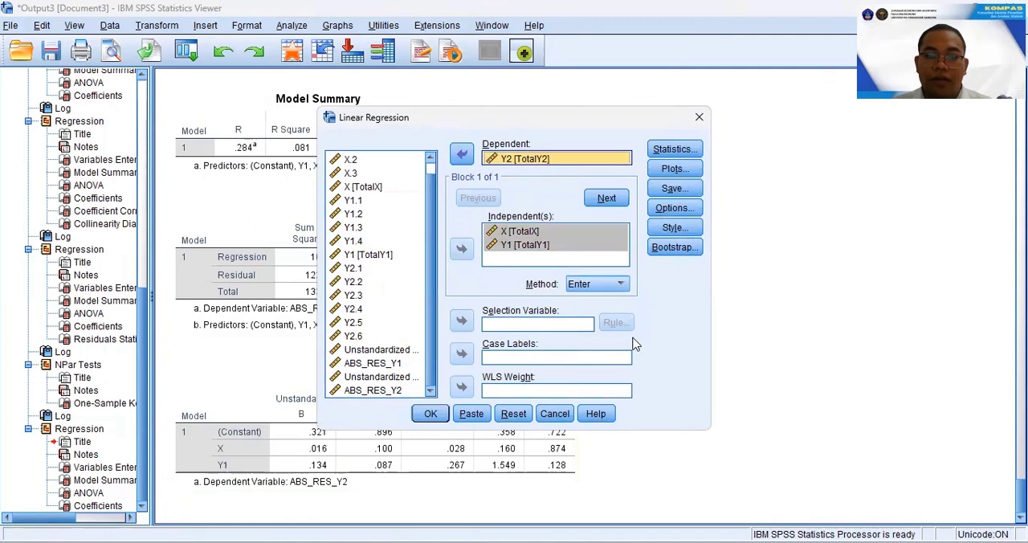
Enable the covariance matrix and collinearity diagnostics, run the regression of Y2 on X and Y1, and view its collinearity statistics.
click(695, 151)
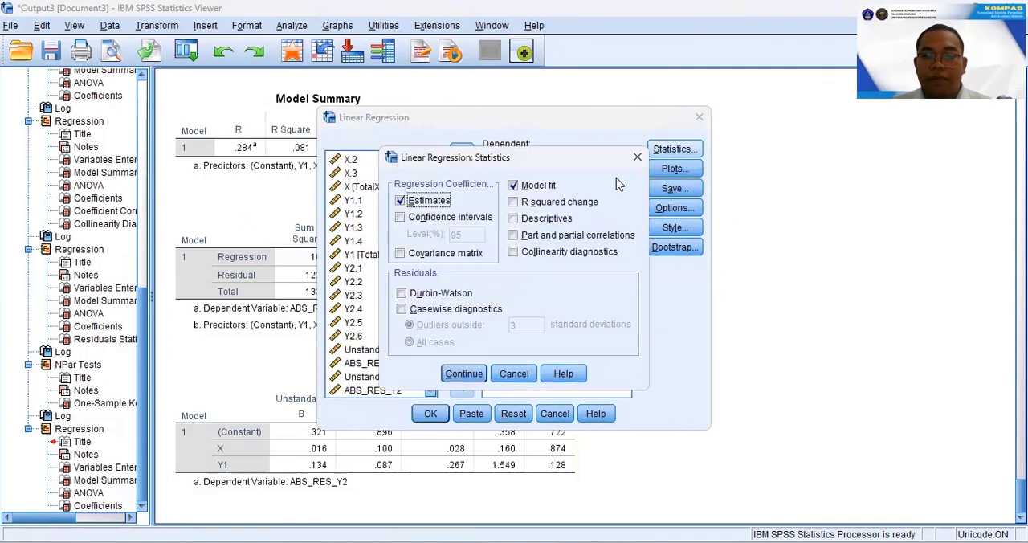
click(465, 255)
click(580, 254)
click(464, 375)
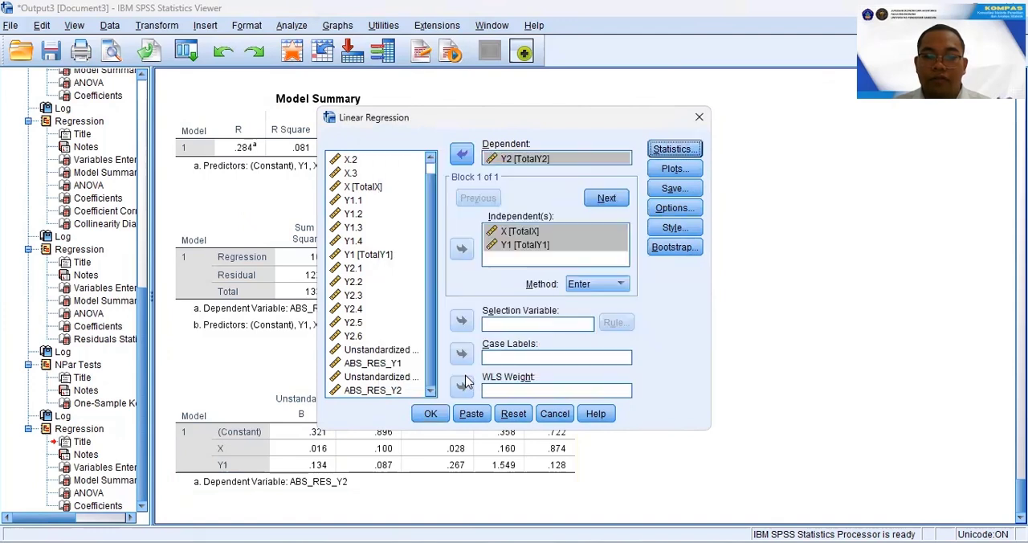
click(431, 412)
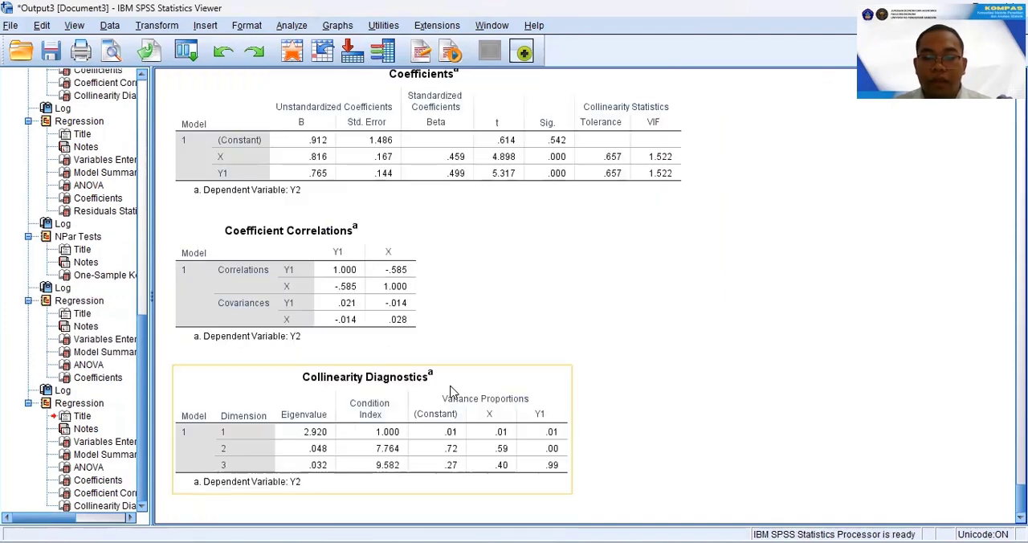
scroll(589, 252, up, 2)
click(616, 245)
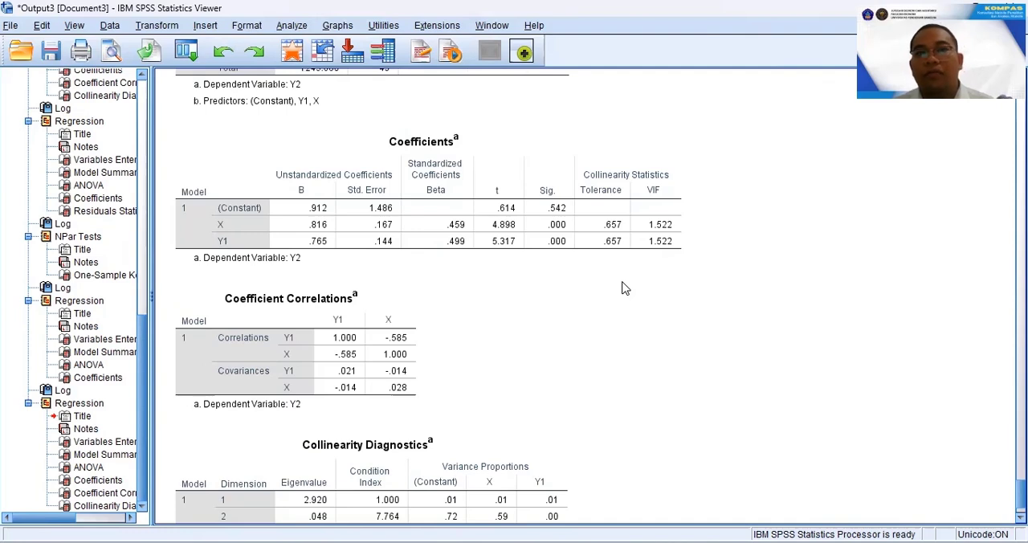
click(587, 241)
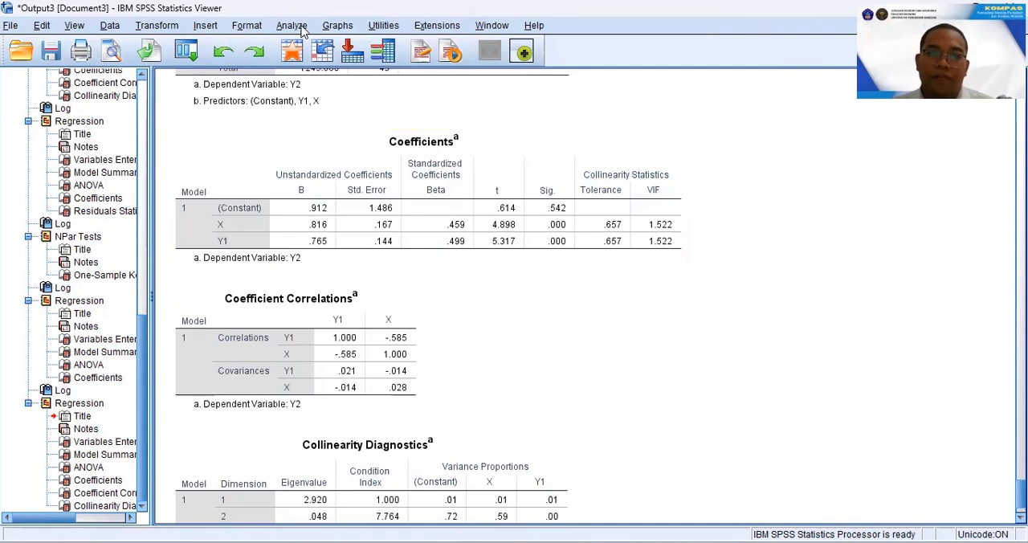
Reset the linear regression, run it with Y1 (TotalY1) as dependent and X (TotalX) as independent, and review the output tables.
click(300, 26)
mouse_move(352, 207)
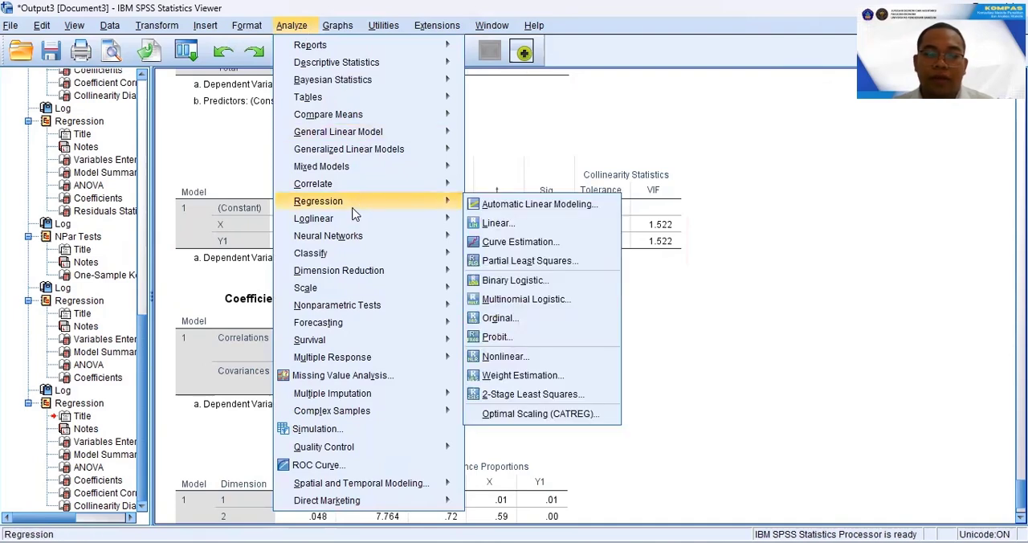
click(494, 225)
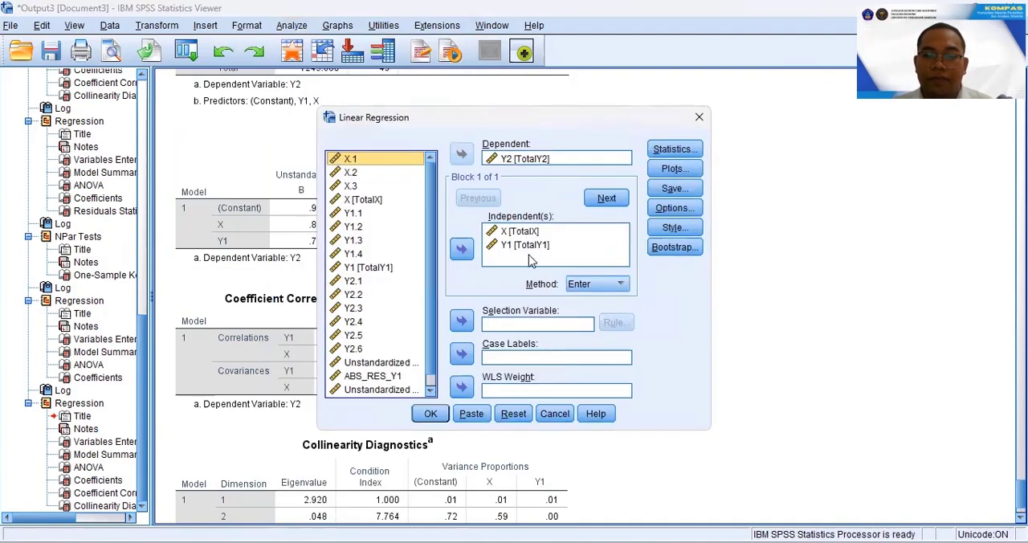
click(514, 414)
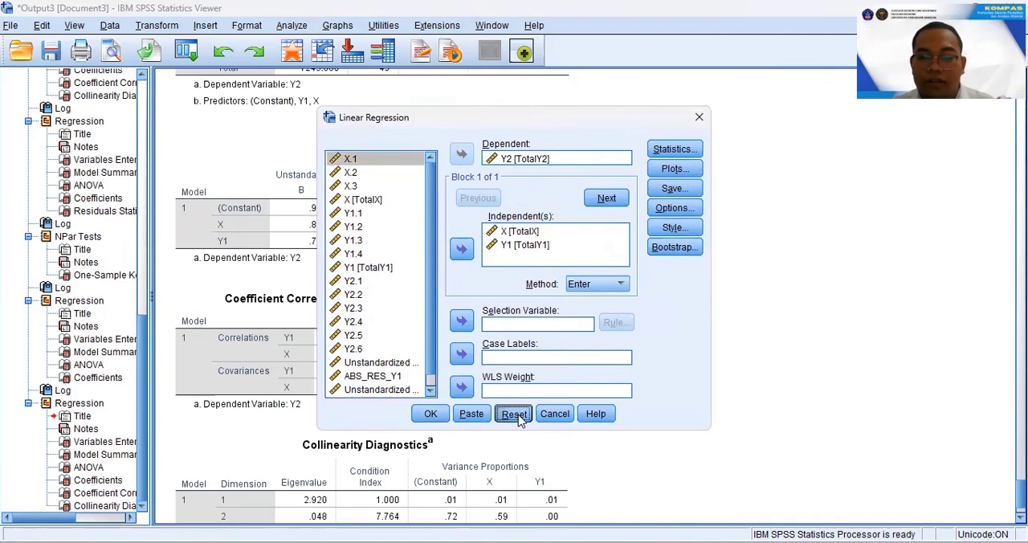
click(372, 201)
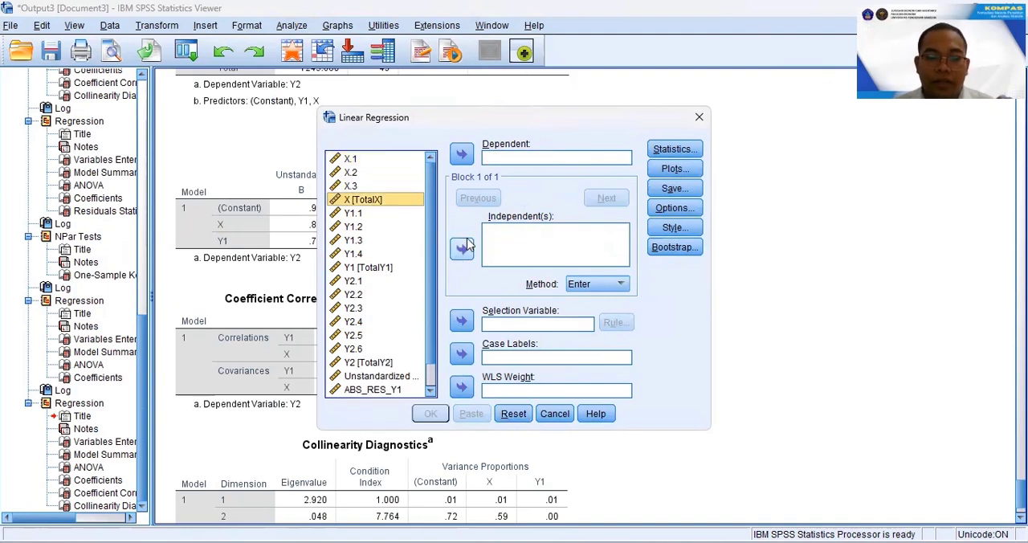
click(460, 248)
click(370, 268)
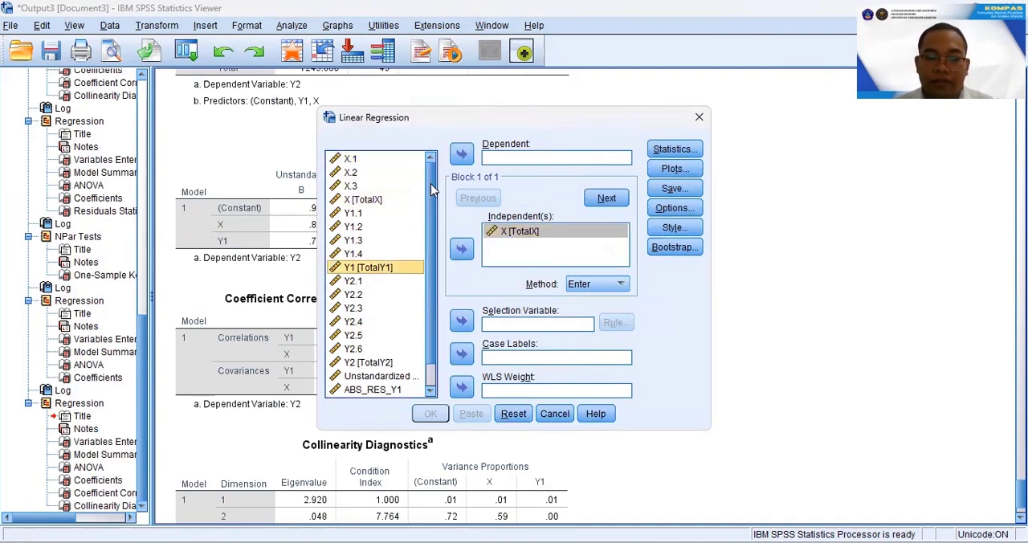
click(461, 154)
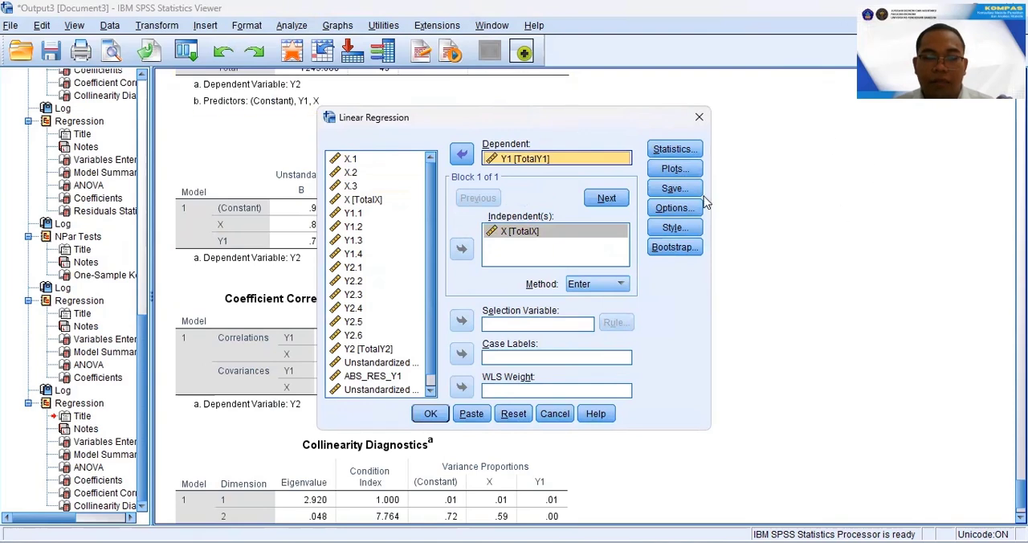
click(430, 414)
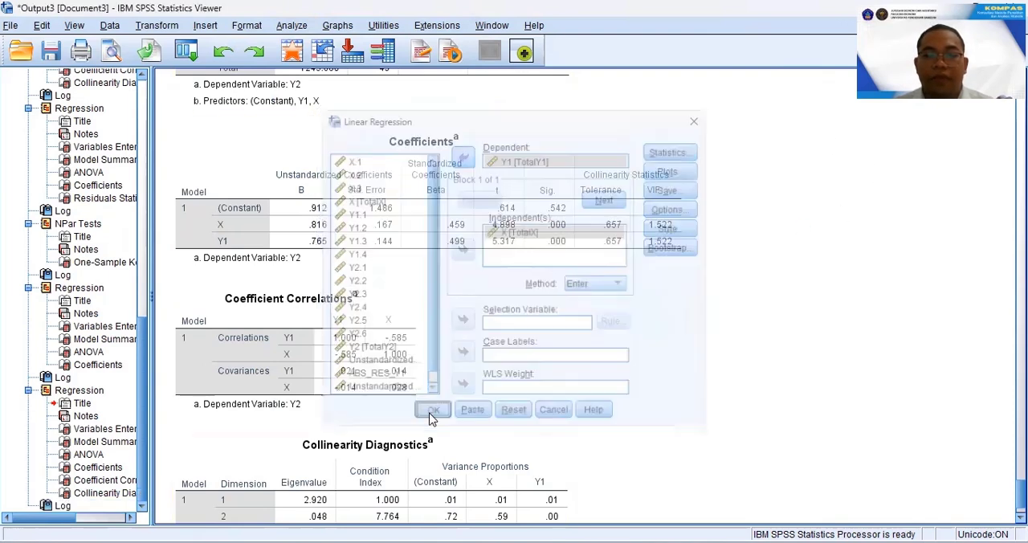
click(314, 297)
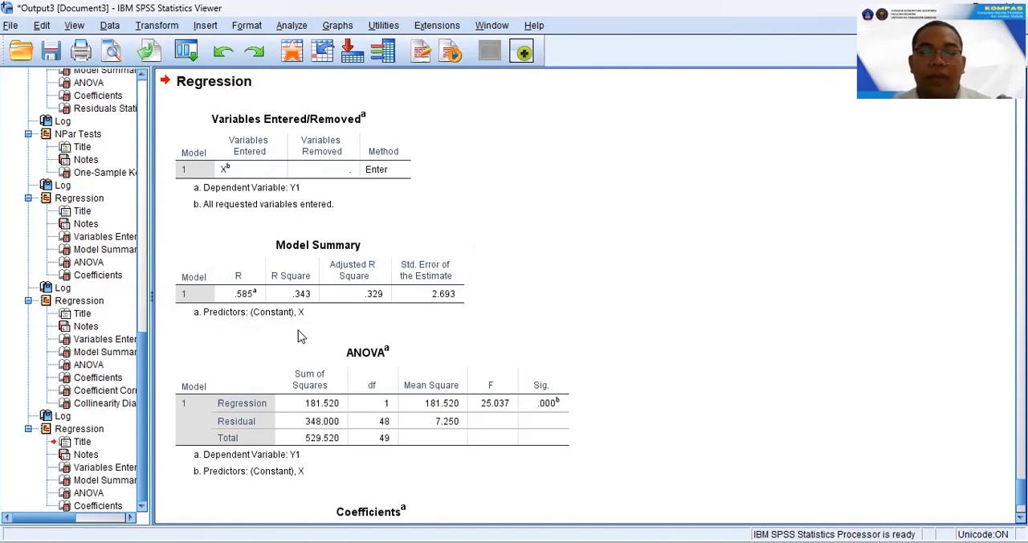
scroll(298, 337, down, 3)
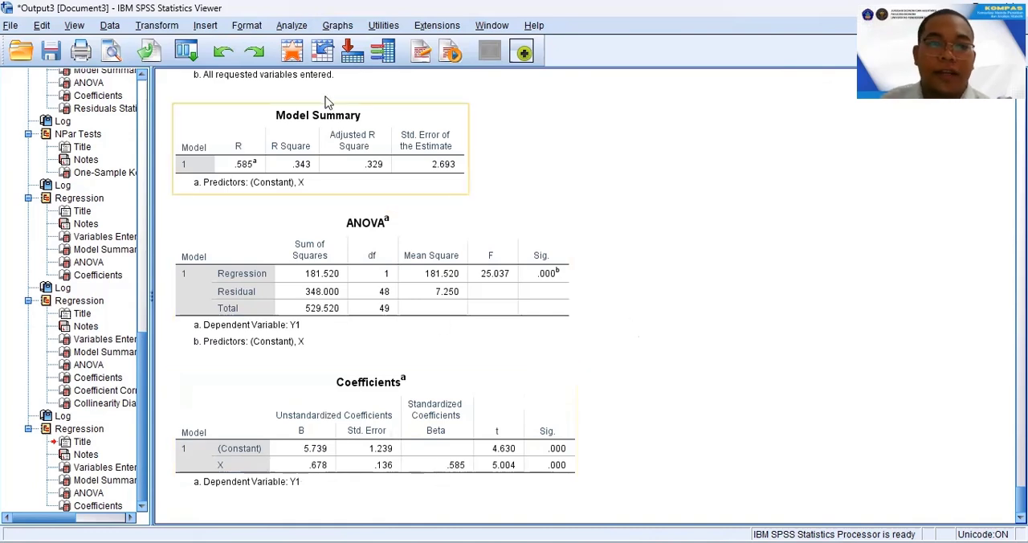
Reset the linear regression setup and assign Y2 (TotalY2) as dependent with X (TotalX) and Y1 (TotalY1) as independents.
click(292, 26)
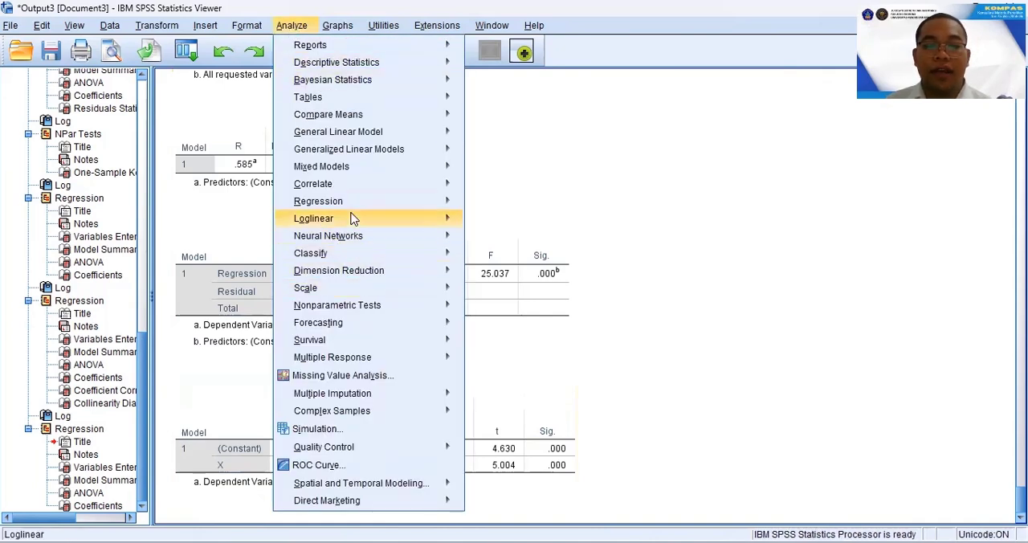
mouse_move(361, 203)
click(509, 222)
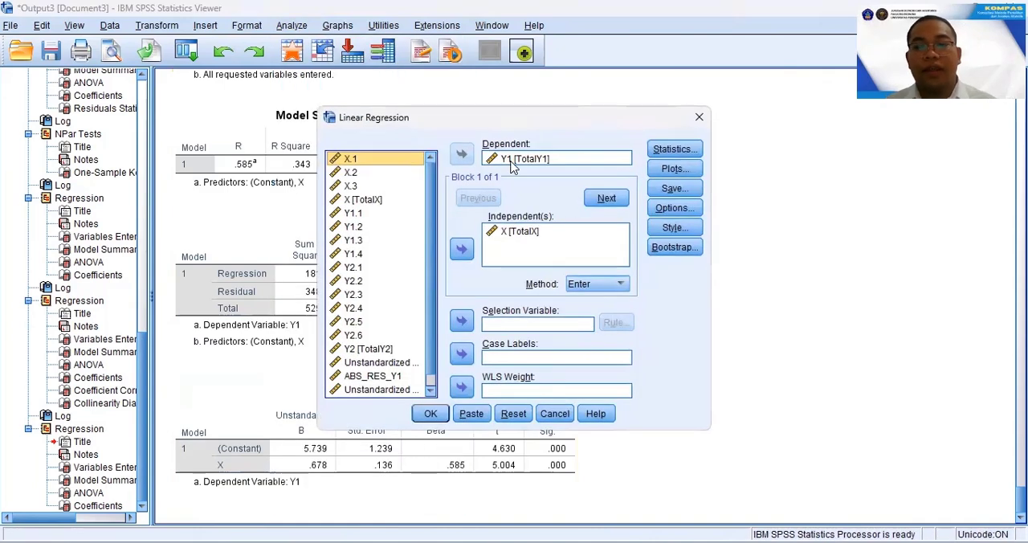
click(538, 158)
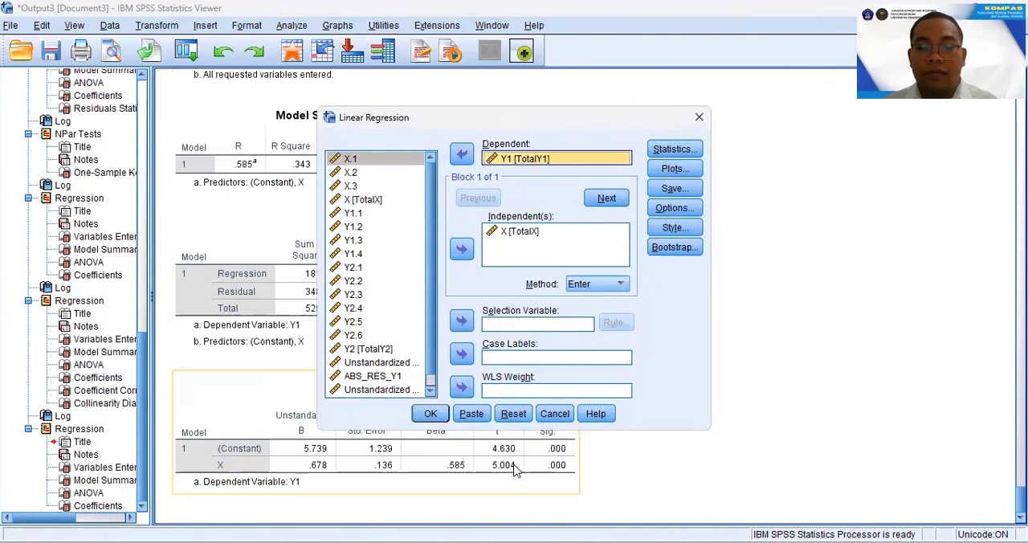
click(513, 414)
click(378, 201)
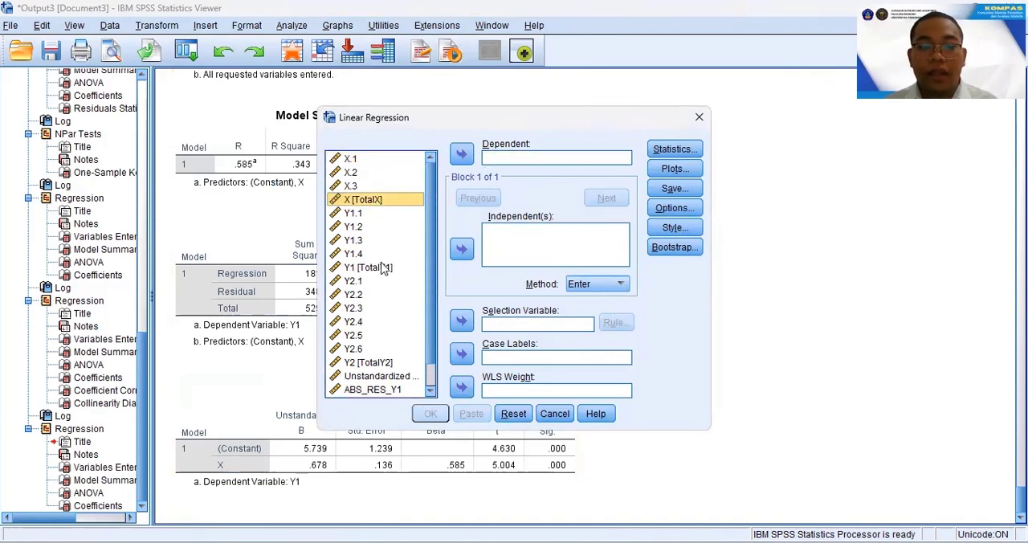
ctrl+click(384, 268)
click(462, 249)
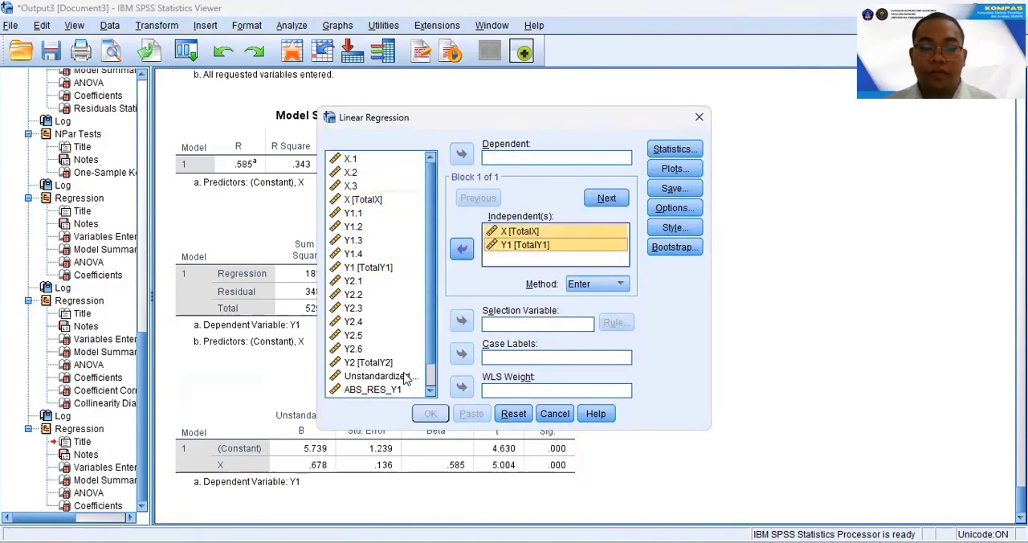
click(383, 362)
click(462, 154)
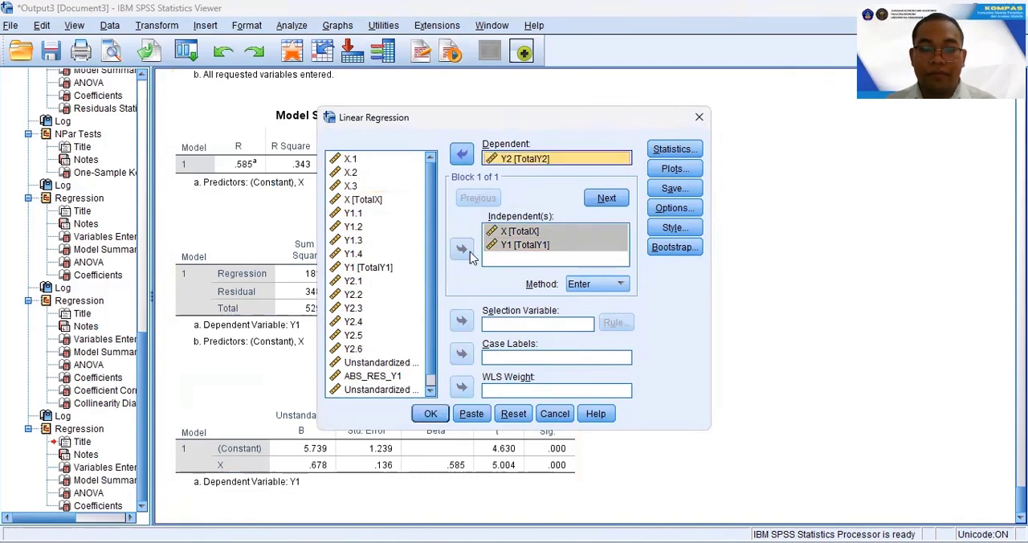
Run the regression of Y2 on X and Y1 and examine its model summary, ANOVA and coefficients tables.
click(431, 413)
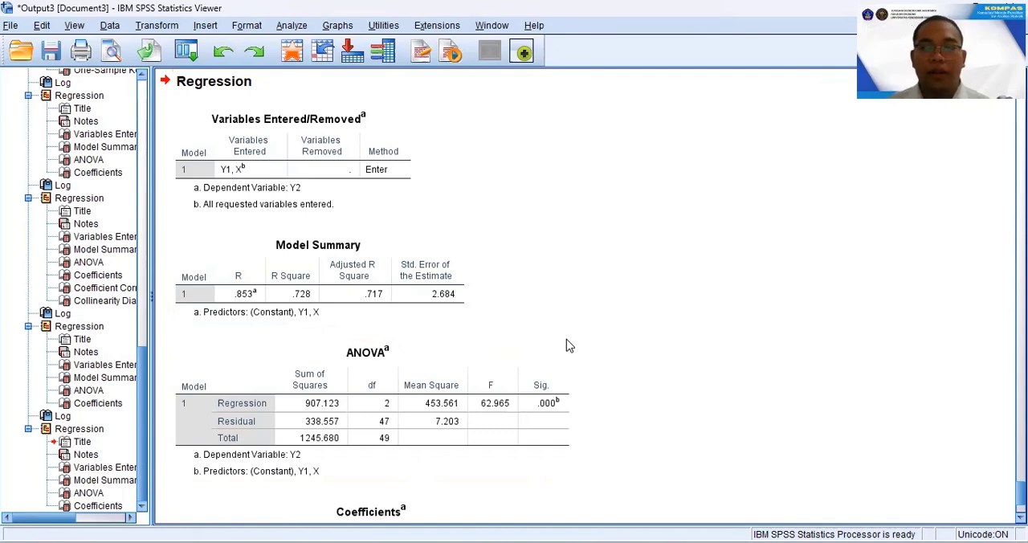
scroll(566, 345, down, 3)
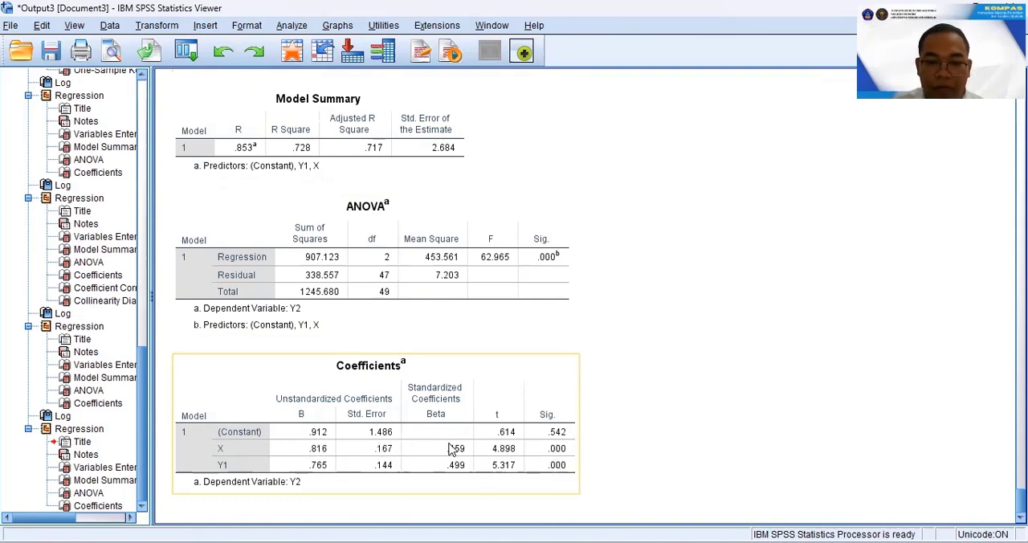
click(276, 485)
click(232, 467)
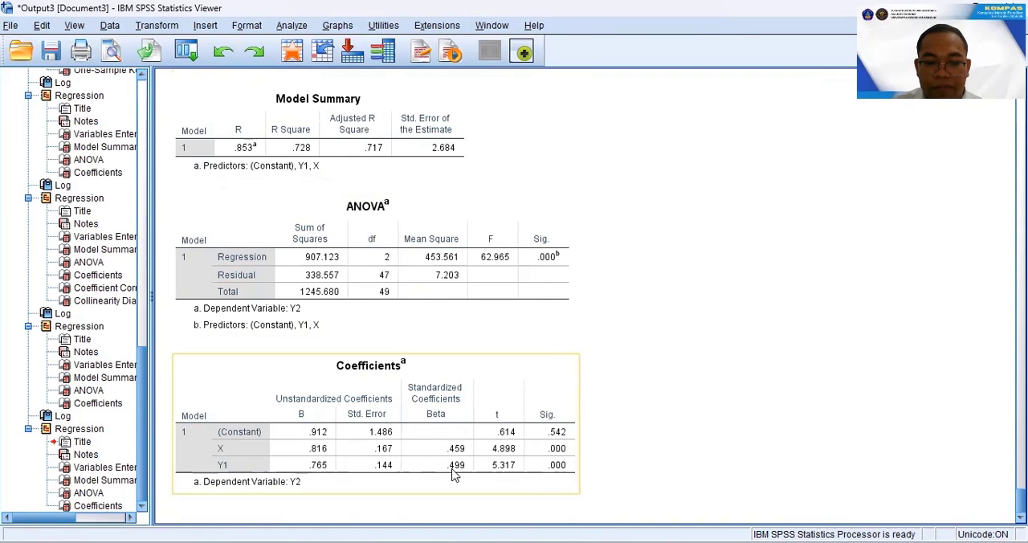
click(634, 467)
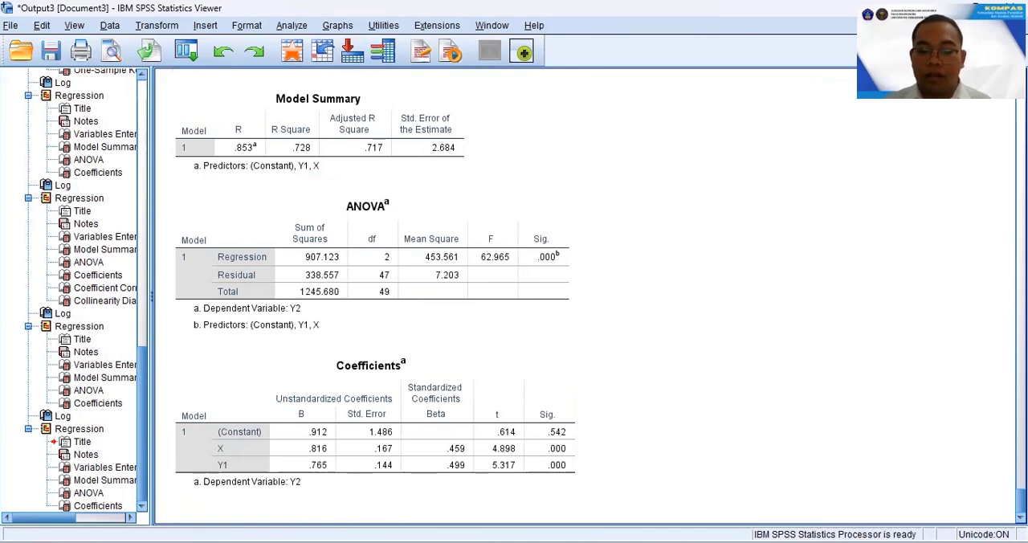
Switch to the Sobel test page in the browser and read the mediation illustration and the description of numbers needed.
click(642, 541)
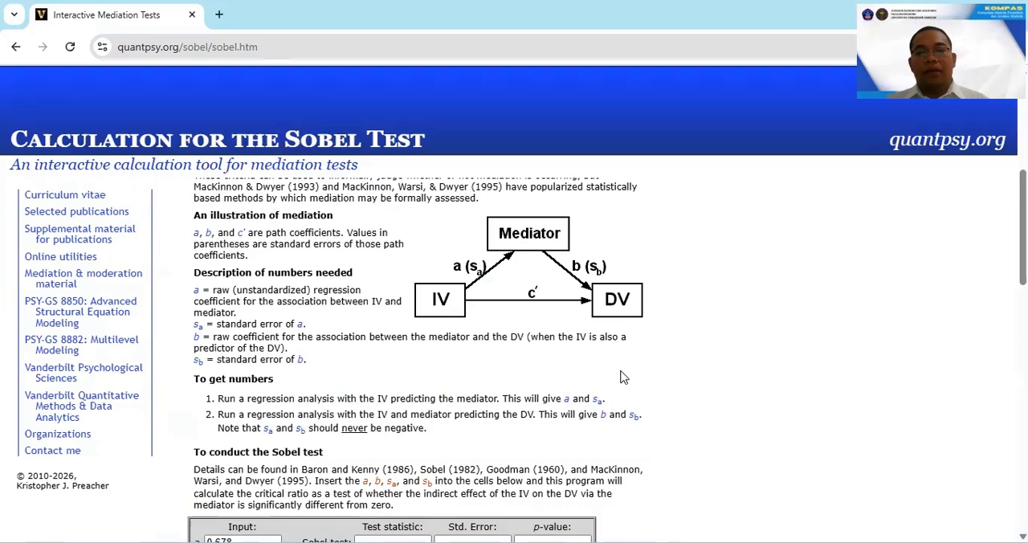
scroll(624, 377, up, 4)
scroll(624, 377, up, 1)
scroll(464, 508, down, 4)
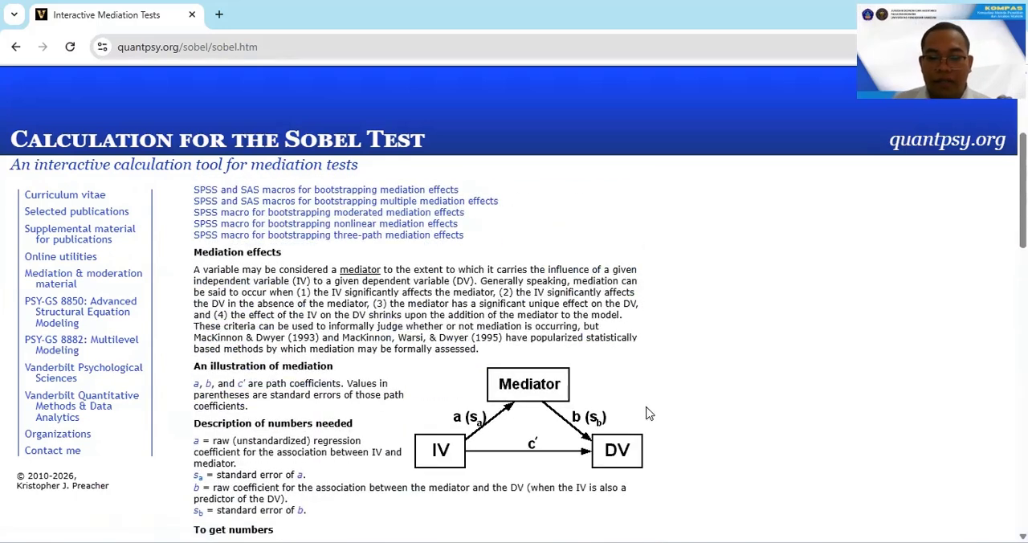
scroll(551, 416, down, 1)
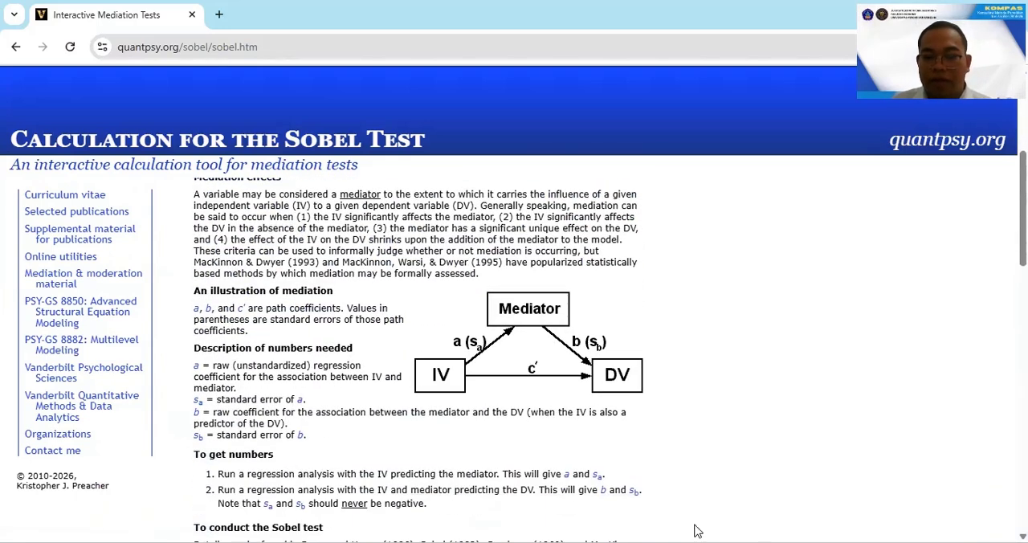
Switch to the Word path diagram, reduce its window and place it beside the Sobel page's mediation illustration.
click(934, 13)
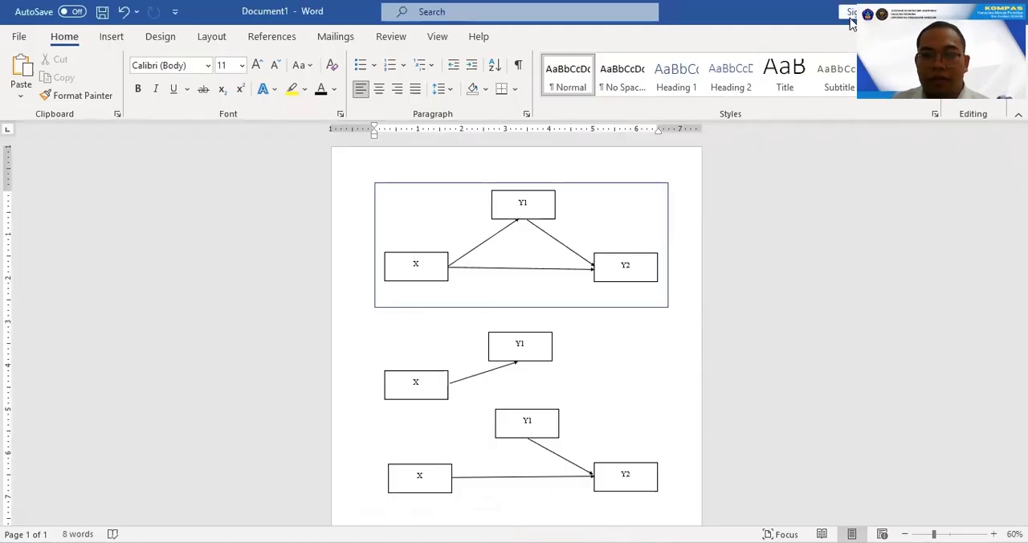
click(975, 12)
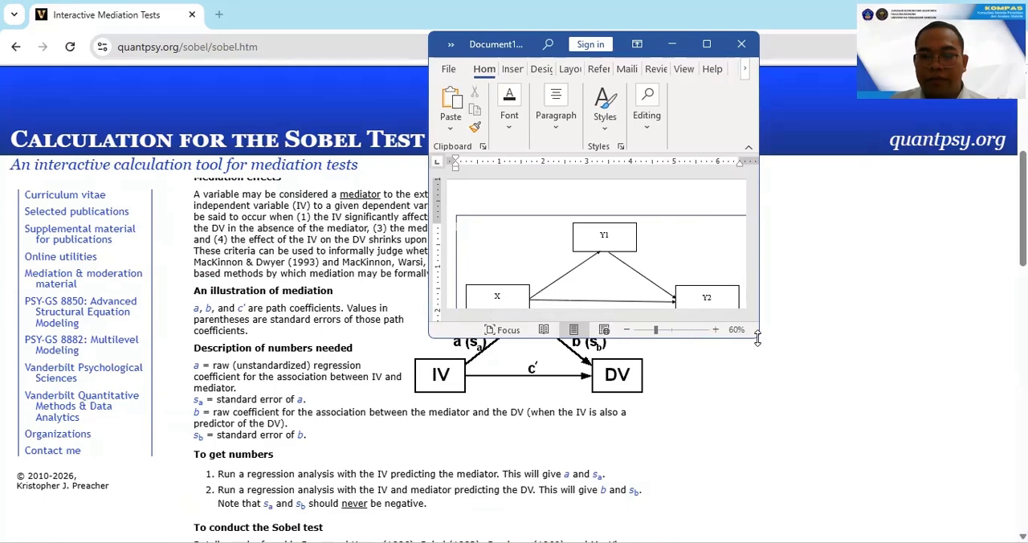
drag(757, 337, 792, 358)
drag(558, 49, 553, 45)
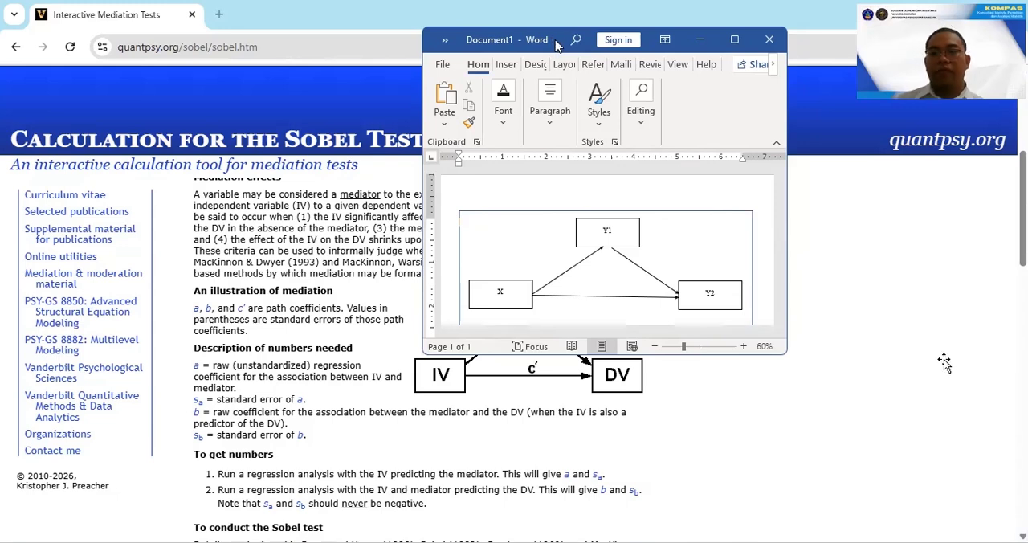
drag(552, 44, 787, 122)
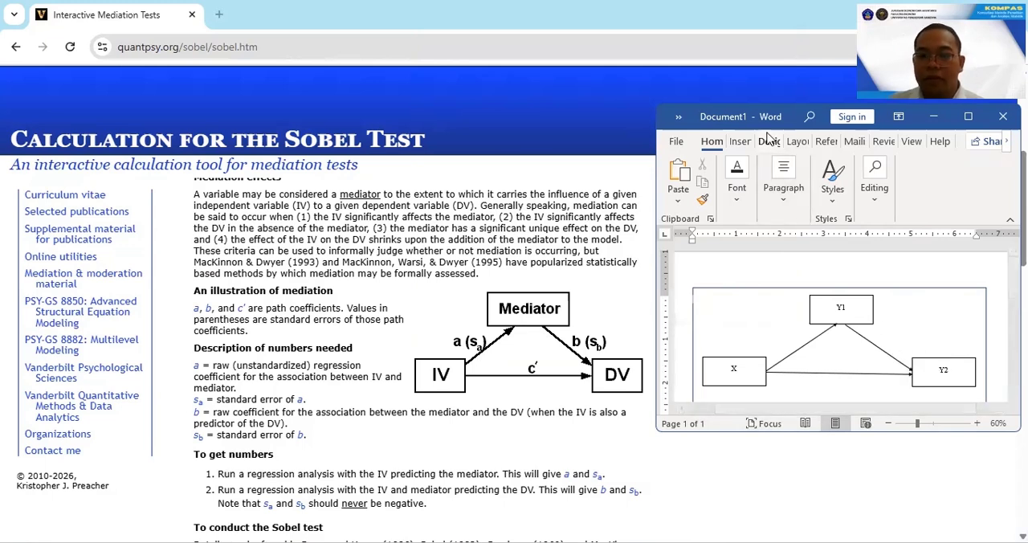
View the Sobel calculator's input cells, then switch to the SPSS output and look up the coefficients of both path regressions.
scroll(255, 368, down, 4)
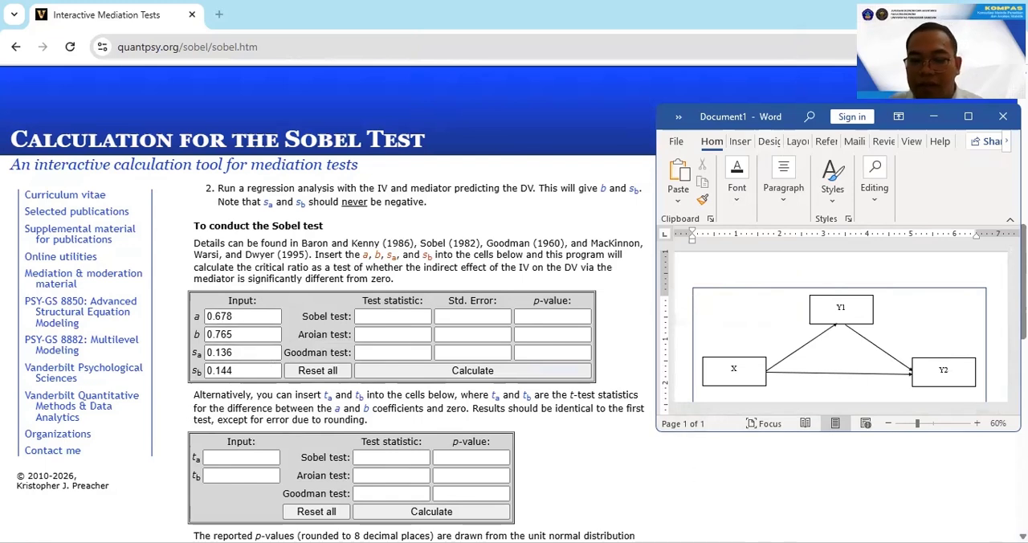
mouse_move(665, 540)
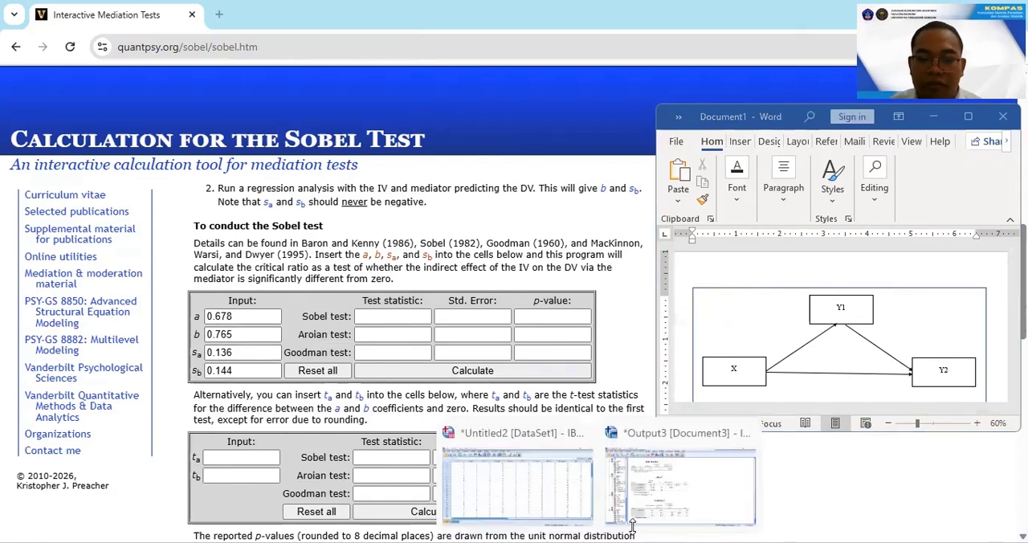
click(657, 505)
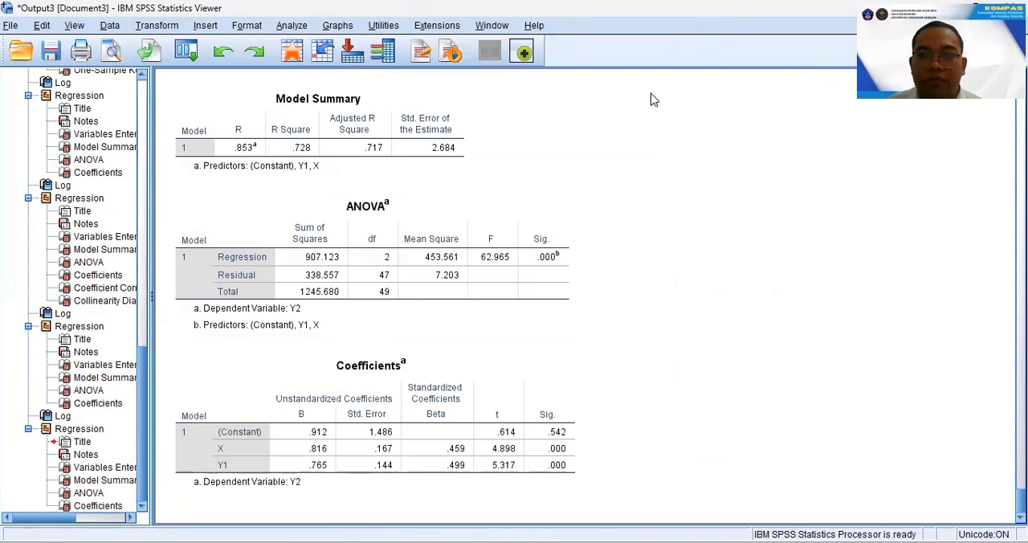
scroll(766, 386, up, 7)
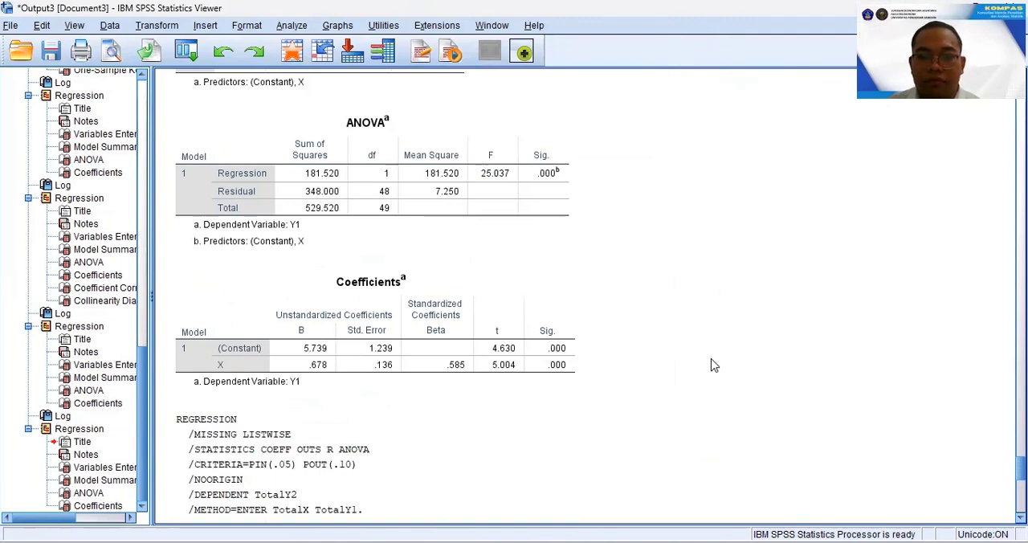
scroll(713, 365, down, 3)
scroll(713, 365, up, 1)
scroll(713, 365, down, 3)
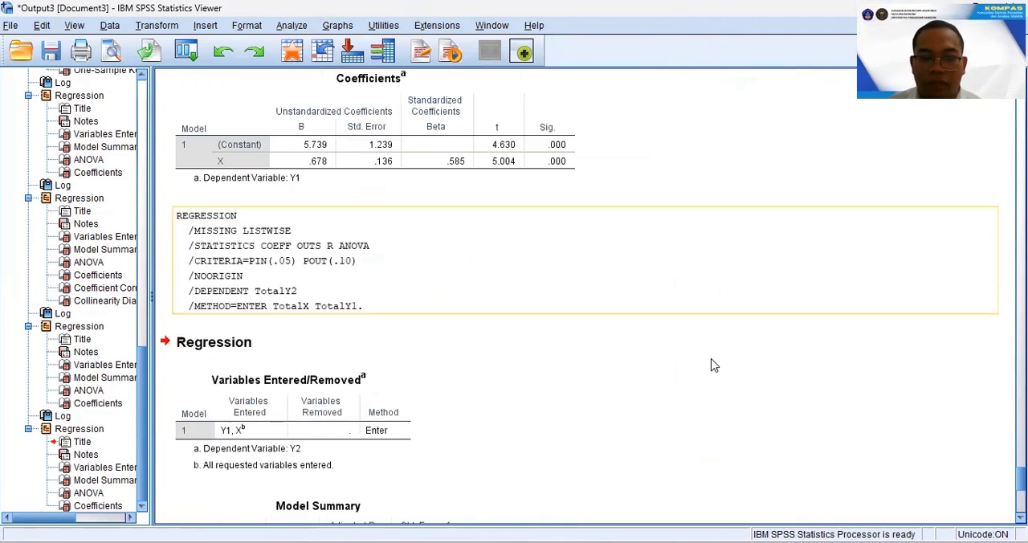
Return to the Sobel page in the browser and arrange its window beside the SPSS output with the input cells in view.
click(665, 542)
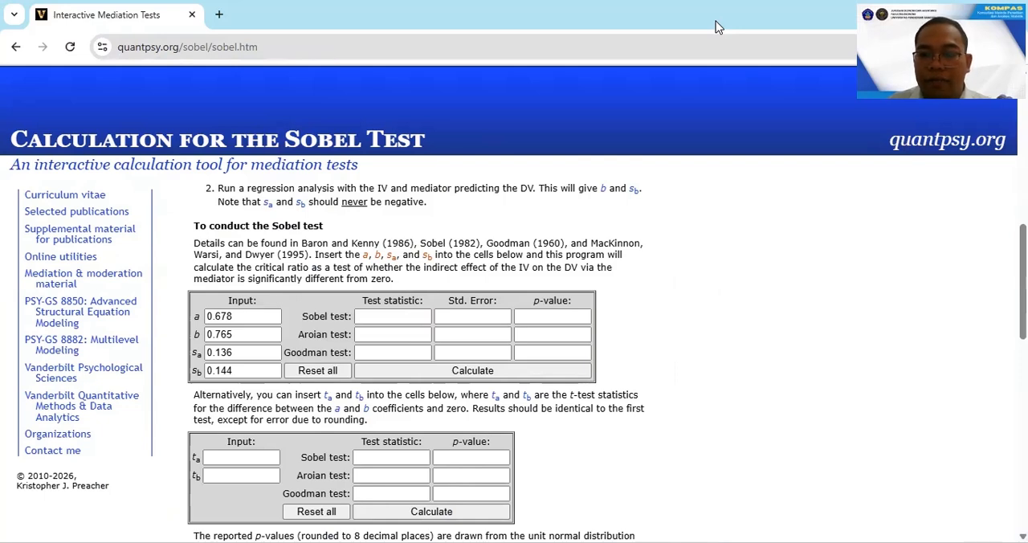
key(super+Down)
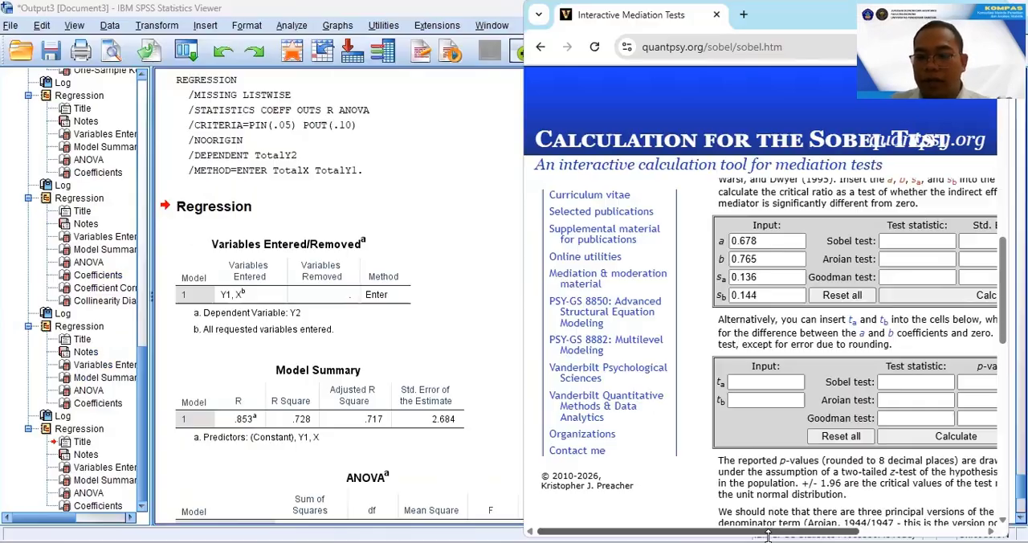
drag(770, 534, 787, 534)
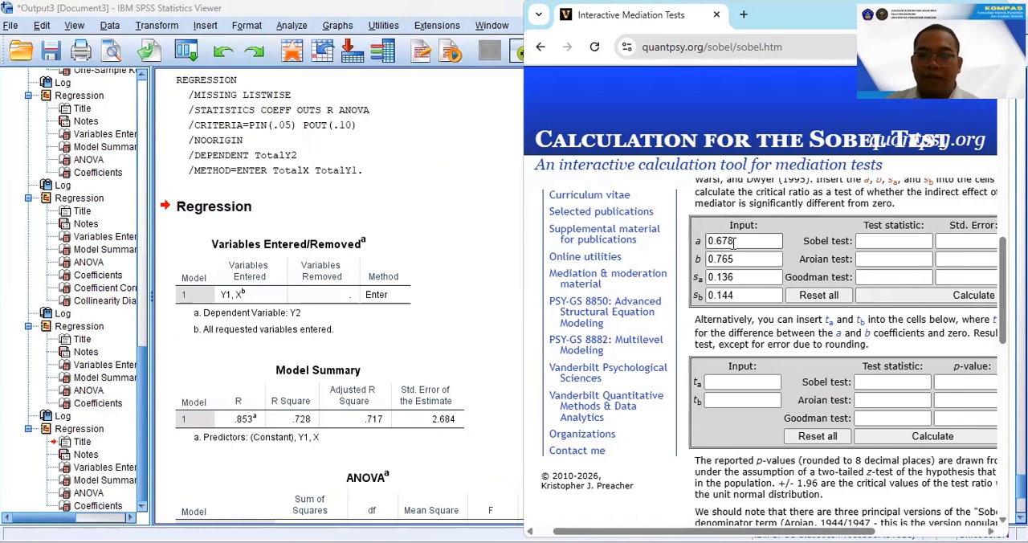
Check the calculator's a and sa inputs against the unstandardized B and standard error of X in the regression of Y1.
click(420, 406)
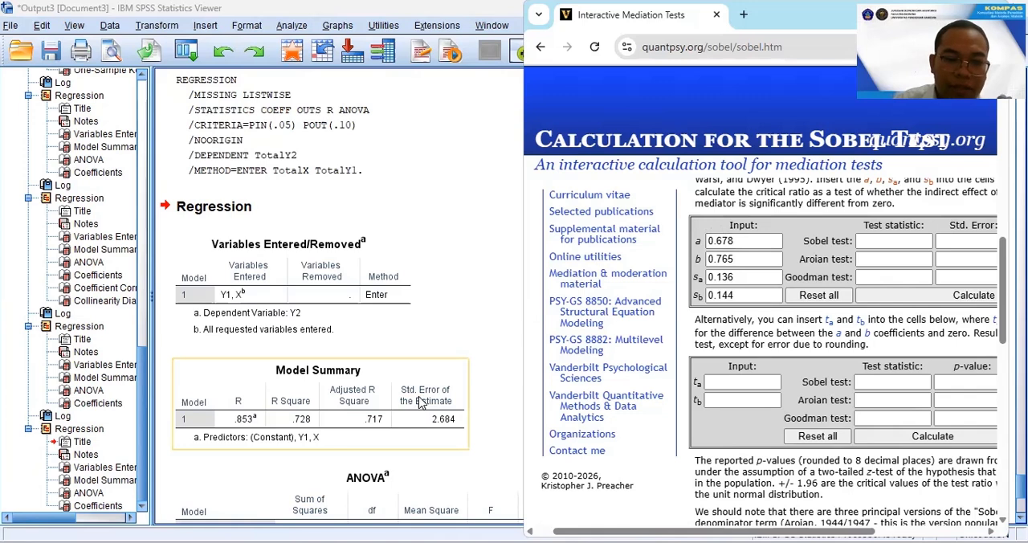
scroll(420, 405, up, 10)
scroll(419, 398, up, 3)
click(362, 278)
scroll(364, 277, down, 3)
click(365, 316)
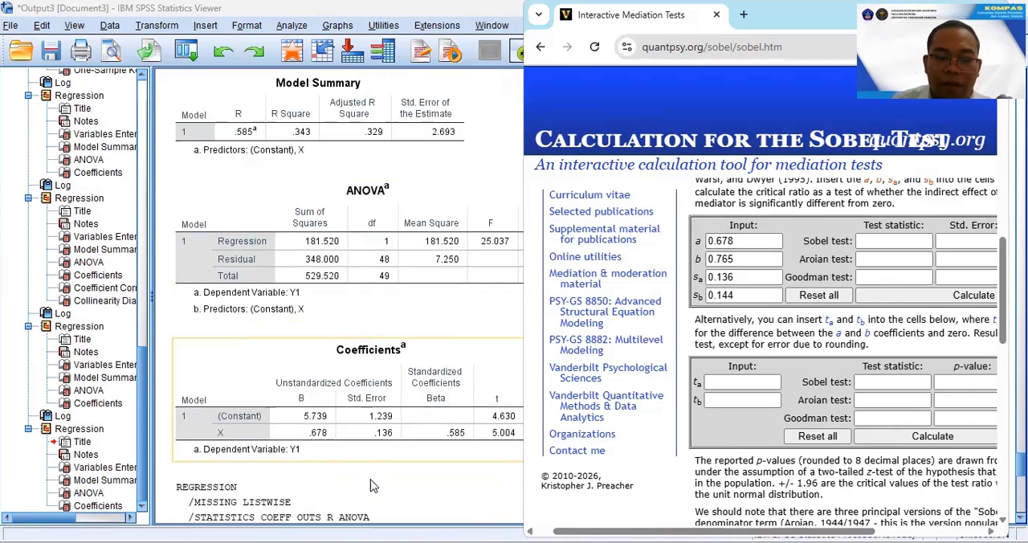
scroll(337, 320, down, 3)
click(336, 319)
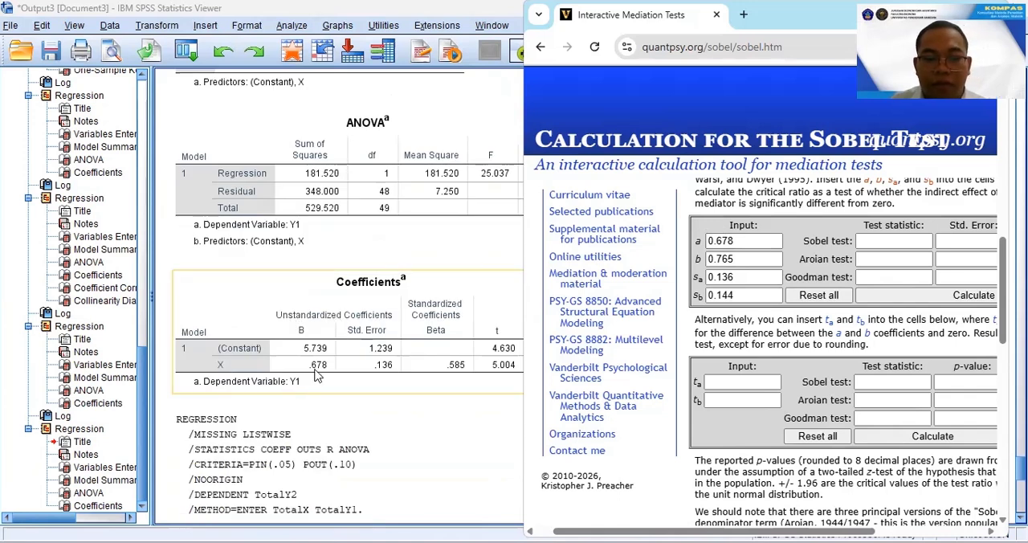
click(734, 243)
click(350, 342)
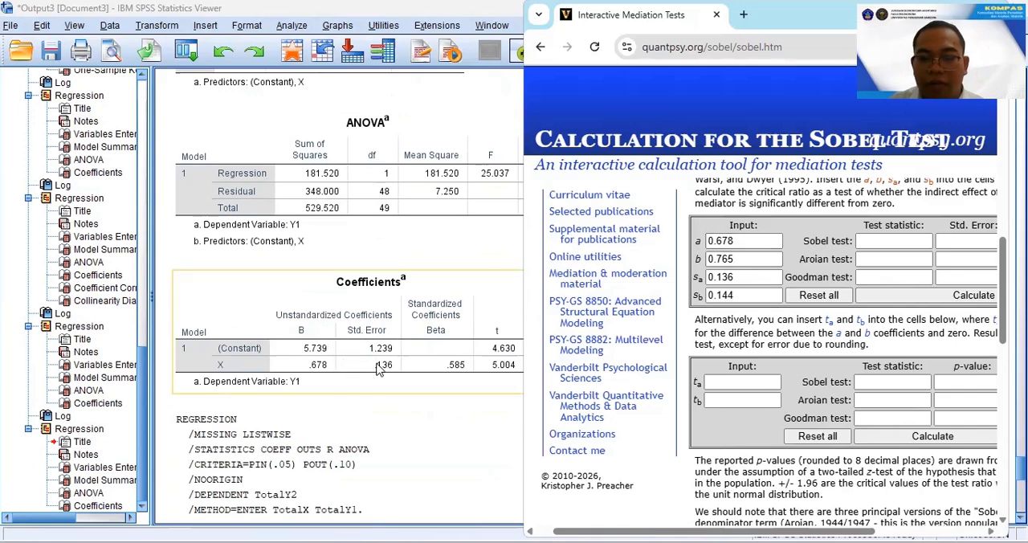
click(727, 275)
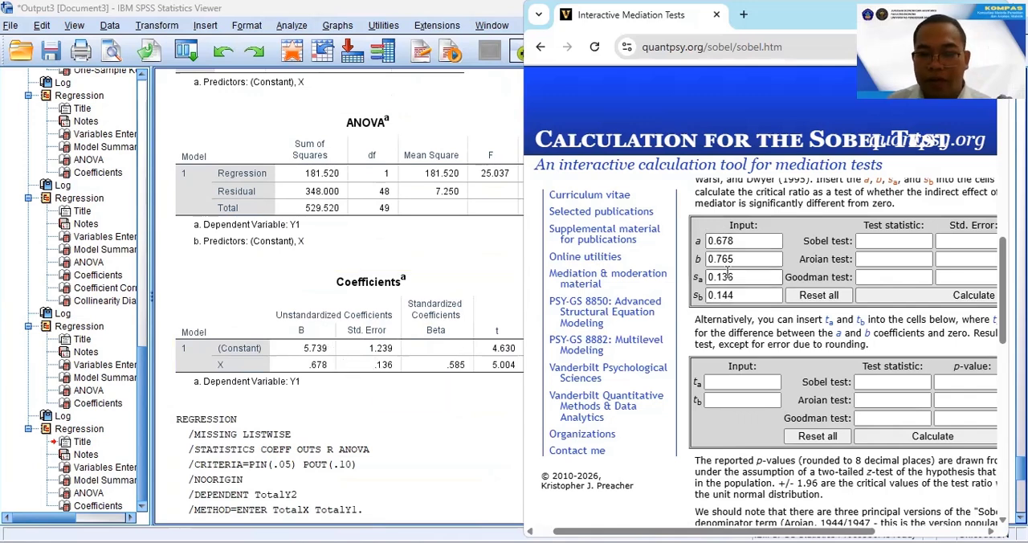
Check the calculator's b and sb inputs against the mediation illustration and Y1's unstandardized B and standard error in the regression of Y2.
scroll(400, 369, down, 9)
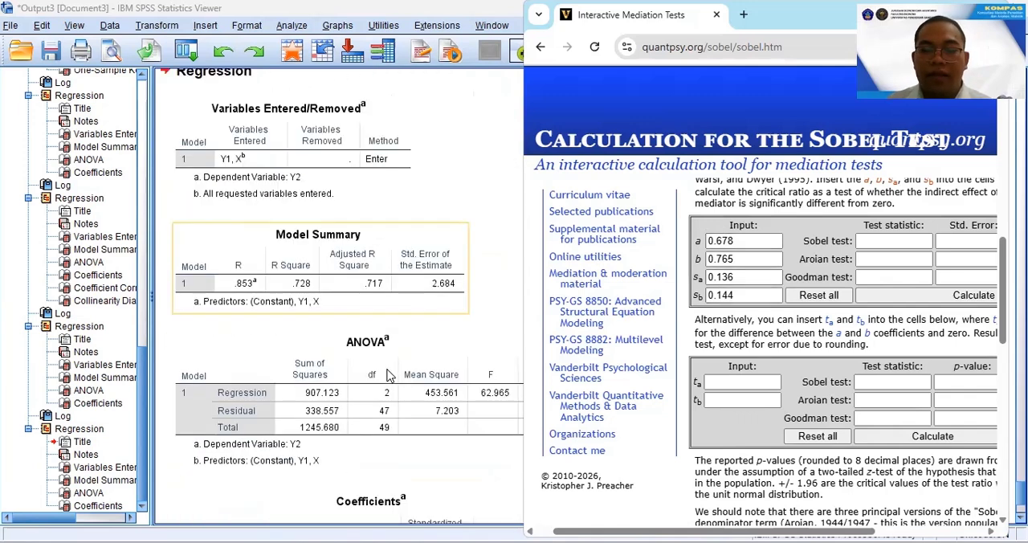
scroll(803, 482, up, 4)
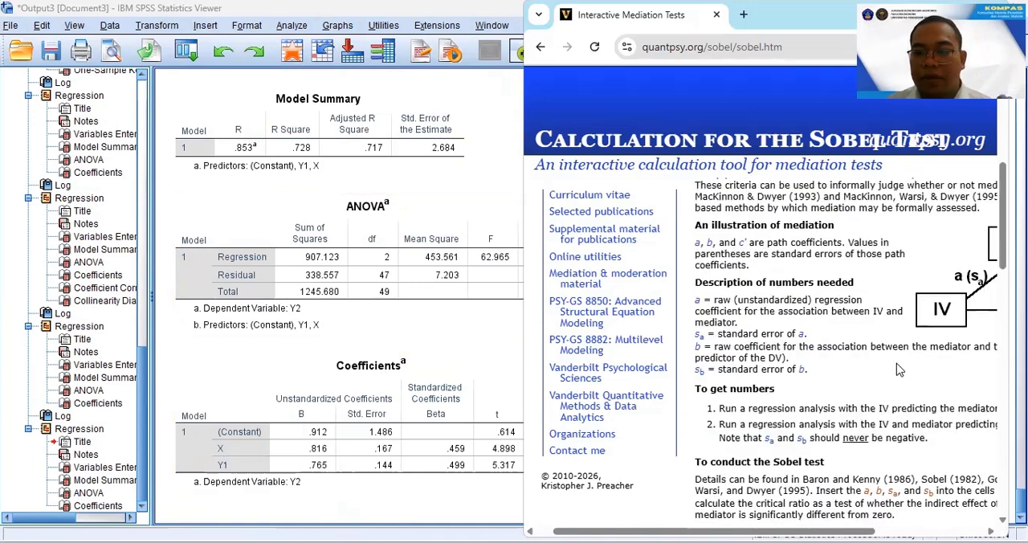
drag(817, 531, 926, 532)
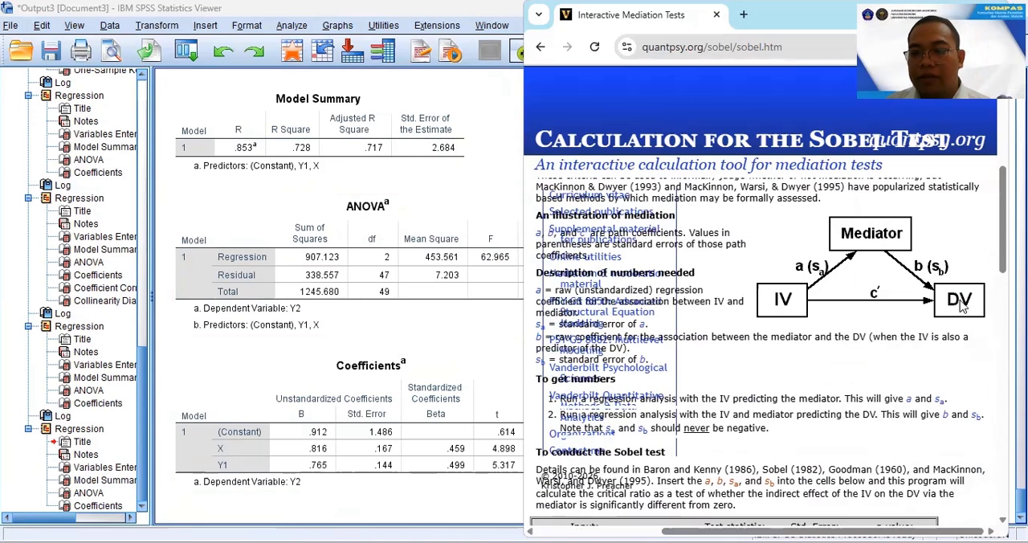
drag(855, 534, 779, 534)
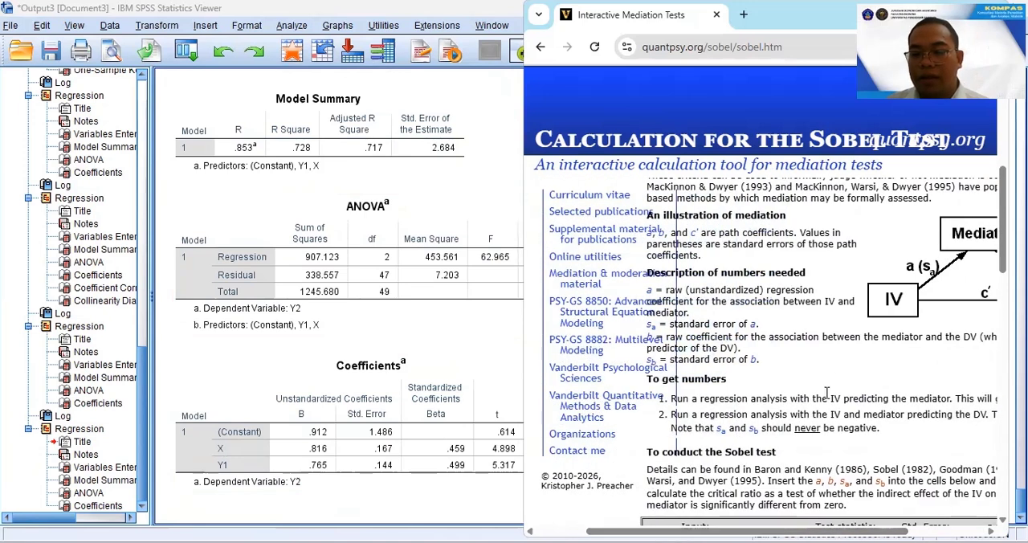
scroll(723, 401, down, 4)
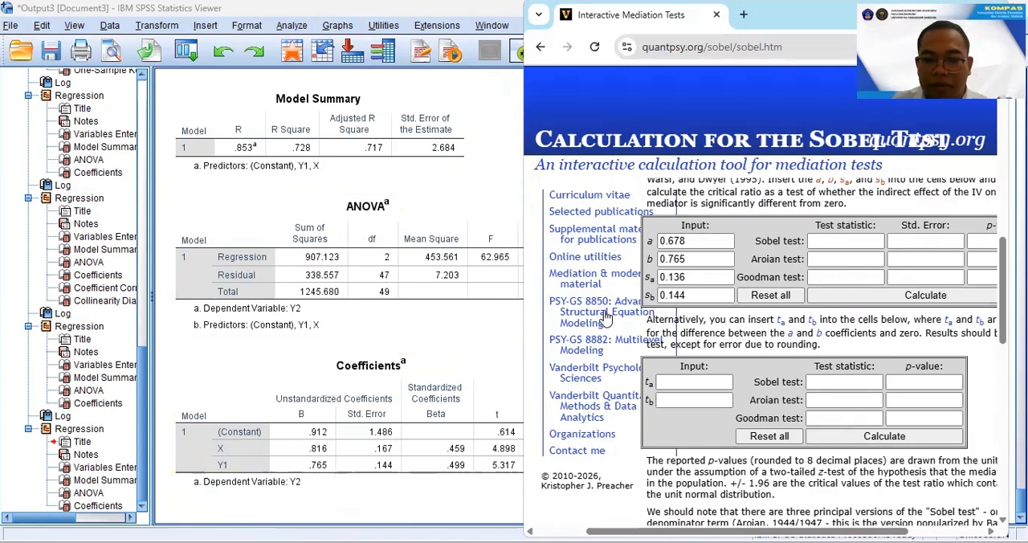
drag(676, 539, 634, 538)
click(755, 264)
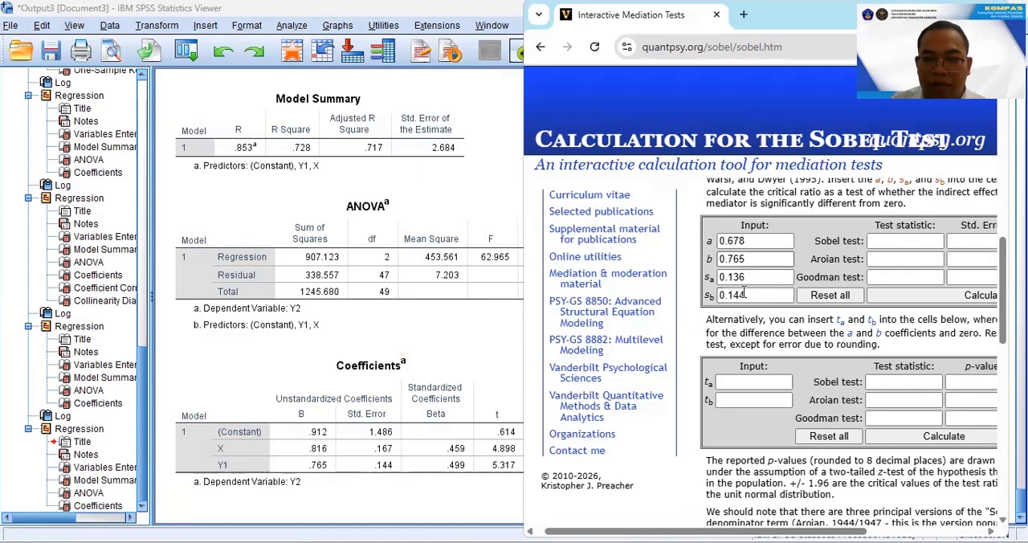
Calculate the Sobel test from the a, b, sa and sb inputs, maximize the browser window and inspect the Sobel p-value.
click(959, 297)
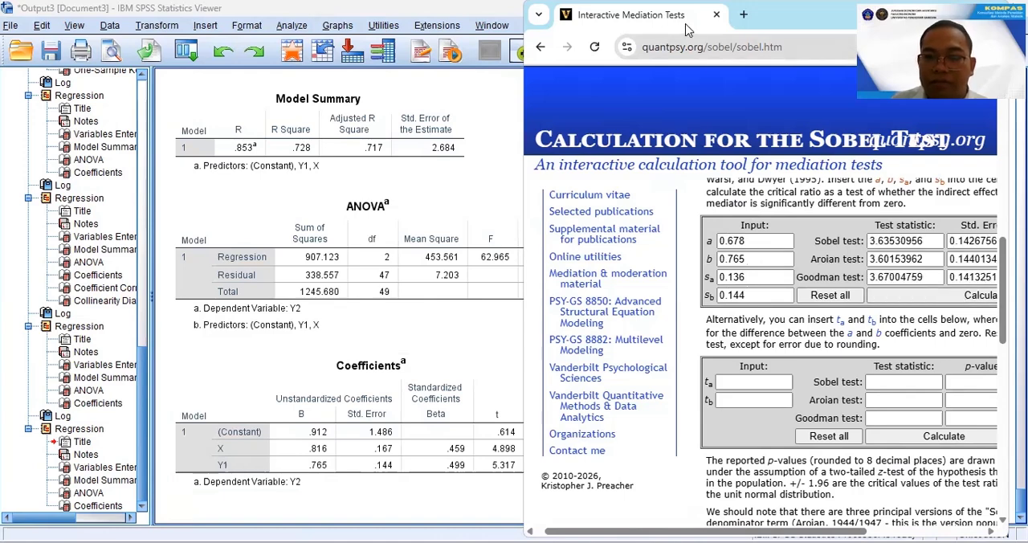
double_click(738, 28)
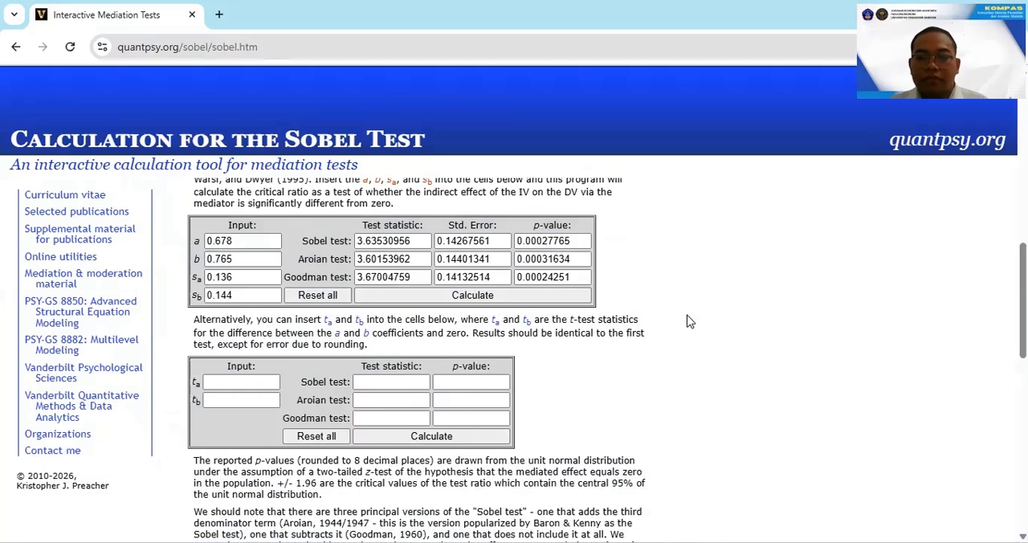
drag(519, 240, 543, 241)
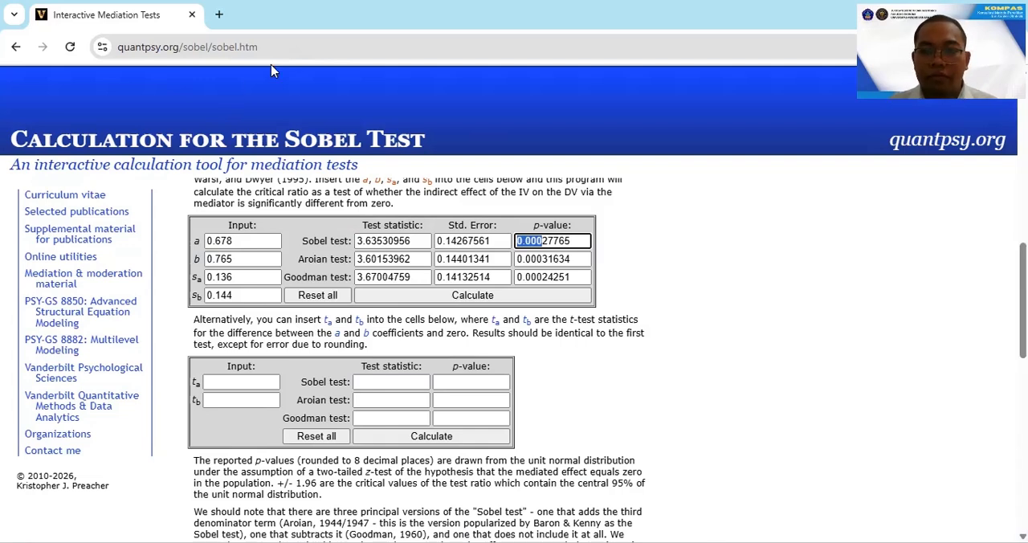
key(alt+Tab)
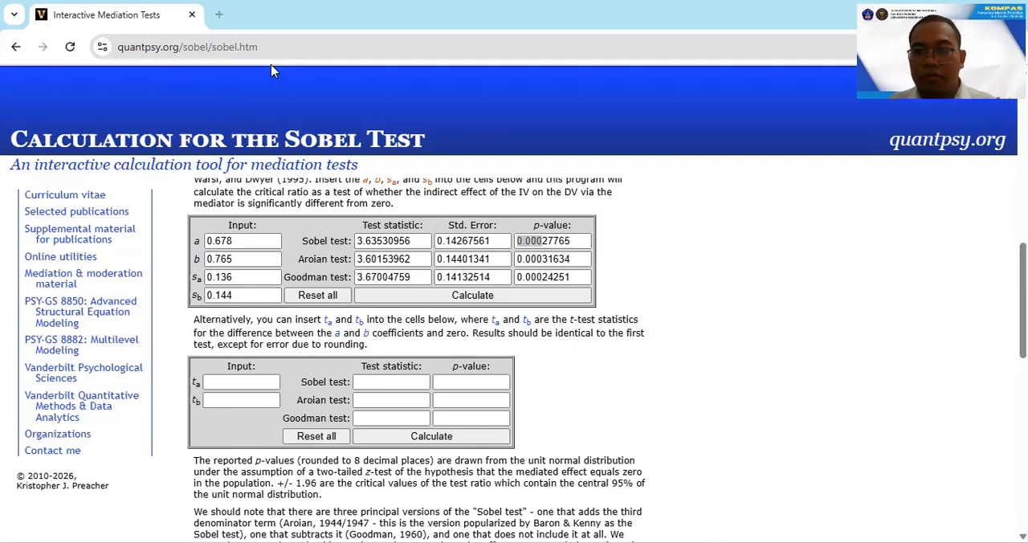